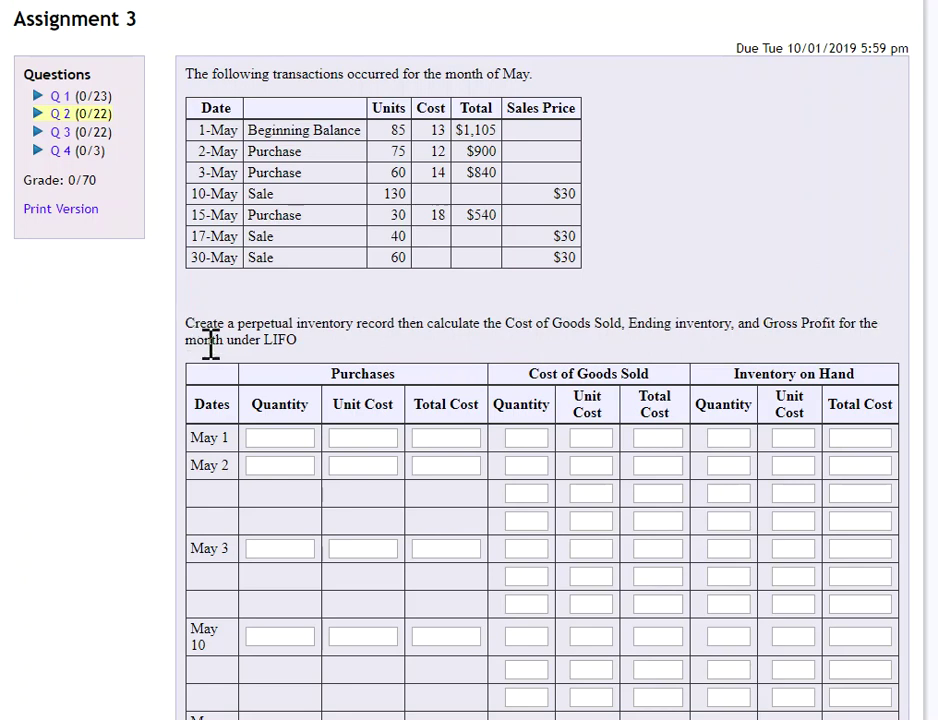
# Step: Briefly highlight 'LIFO' in the instructions, then enter 85 as the May 1 on-hand quantity
pyautogui.doubleClick(268, 341)
pyautogui.click(330, 352)
pyautogui.click(741, 437)
# Step: Complete May 1 at 13 for 1105 and record the May 2 purchase of 75 at 12 for 900
pyautogui.click(781, 438)
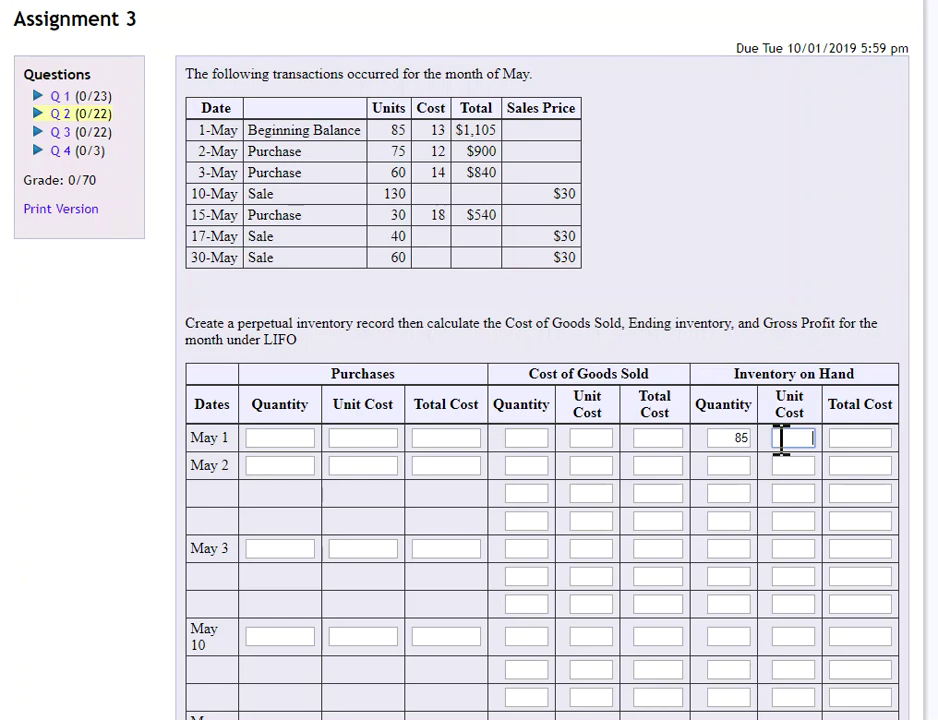
pyautogui.click(845, 438)
pyautogui.write('1105')
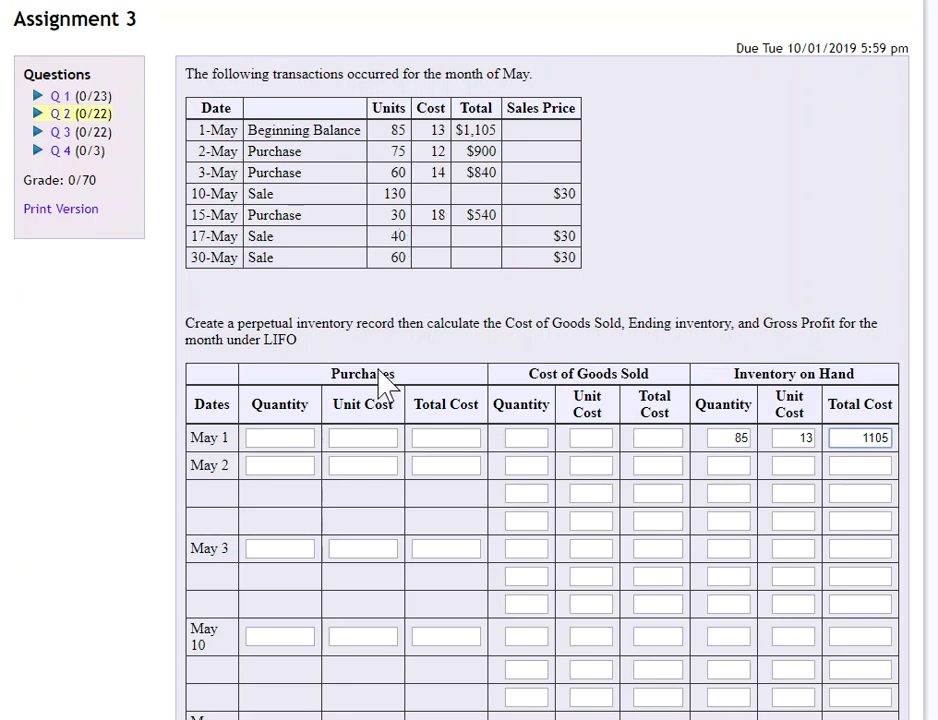
pyautogui.click(291, 465)
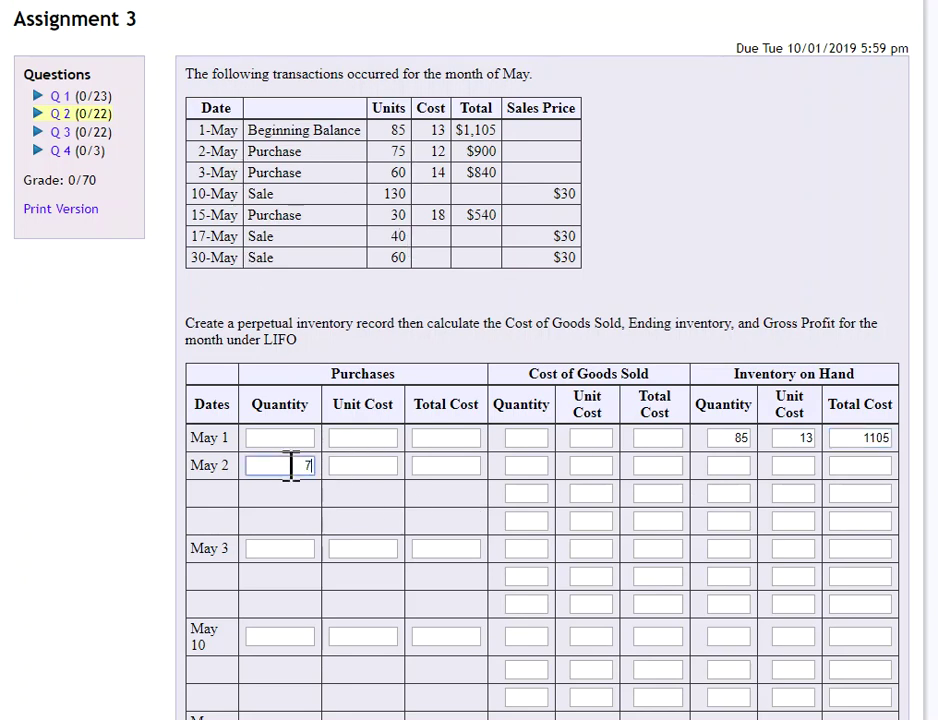
pyautogui.write('75')
pyautogui.click(371, 465)
pyautogui.click(429, 465)
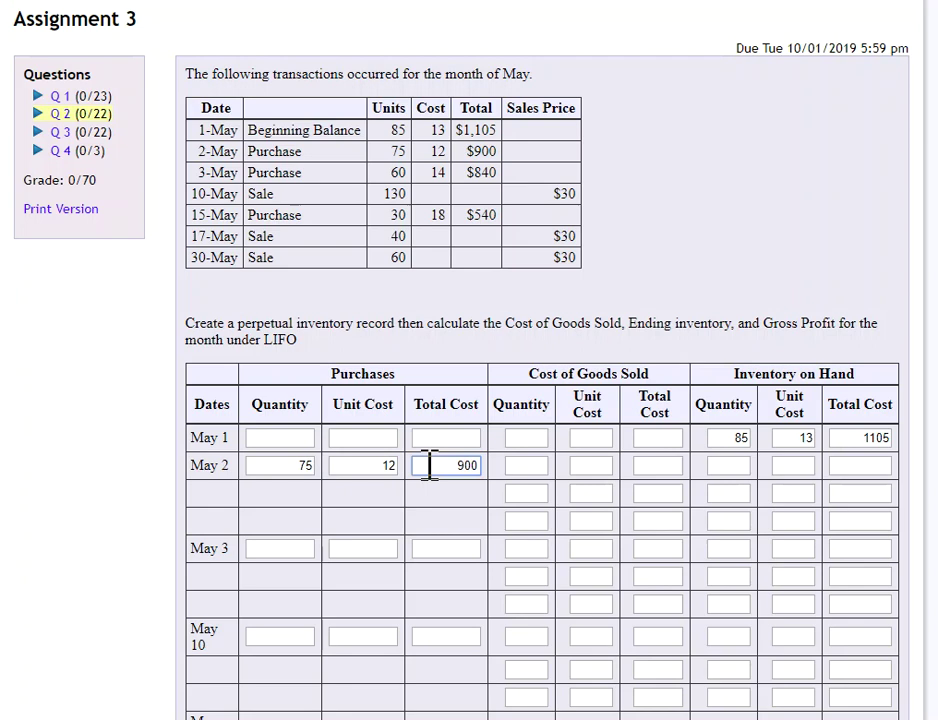
pyautogui.write('900')
# Step: List the May 2 on-hand layers: 85 @ 13 for 1105 and 75 @ 12 for 900
pyautogui.click(727, 465)
pyautogui.write('85')
pyautogui.click(790, 465)
pyautogui.write('13')
pyautogui.click(845, 465)
pyautogui.write('1105')
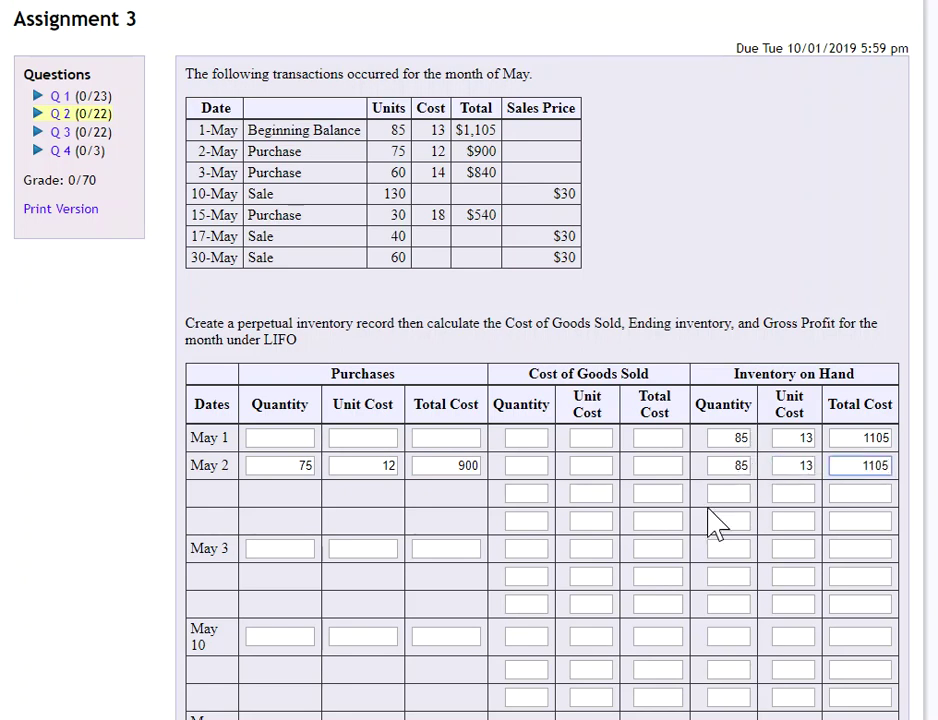
pyautogui.click(731, 493)
pyautogui.click(790, 493)
pyautogui.write('12')
pyautogui.click(850, 493)
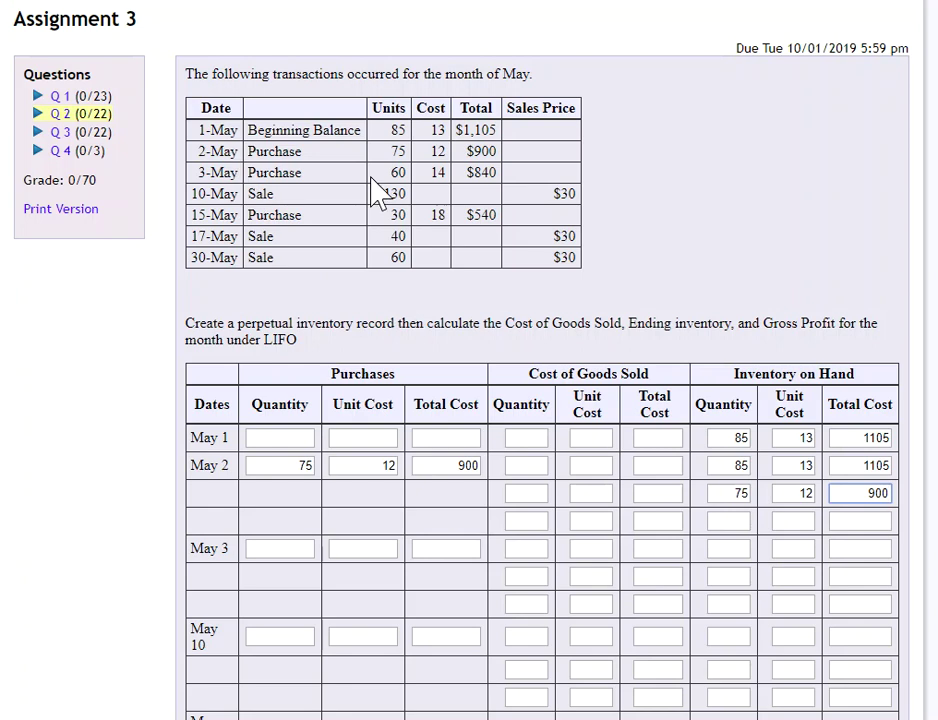
# Step: Record the May 3 purchase of 60 units at 14 for 840
pyautogui.click(297, 550)
pyautogui.write('60')
pyautogui.click(356, 549)
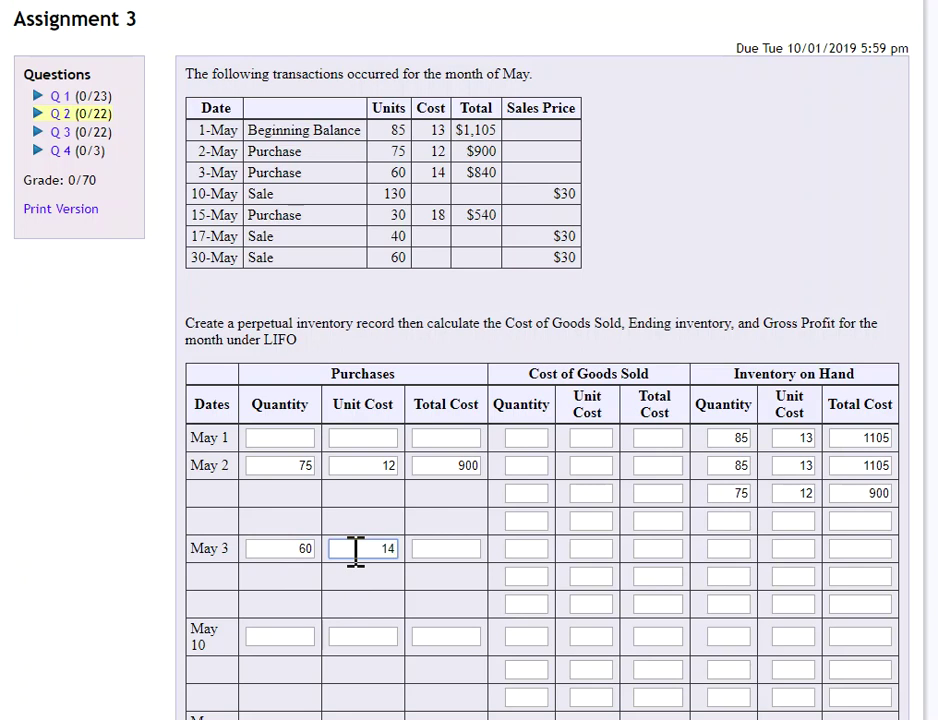
pyautogui.write('14')
pyautogui.click(461, 548)
pyautogui.write('840')
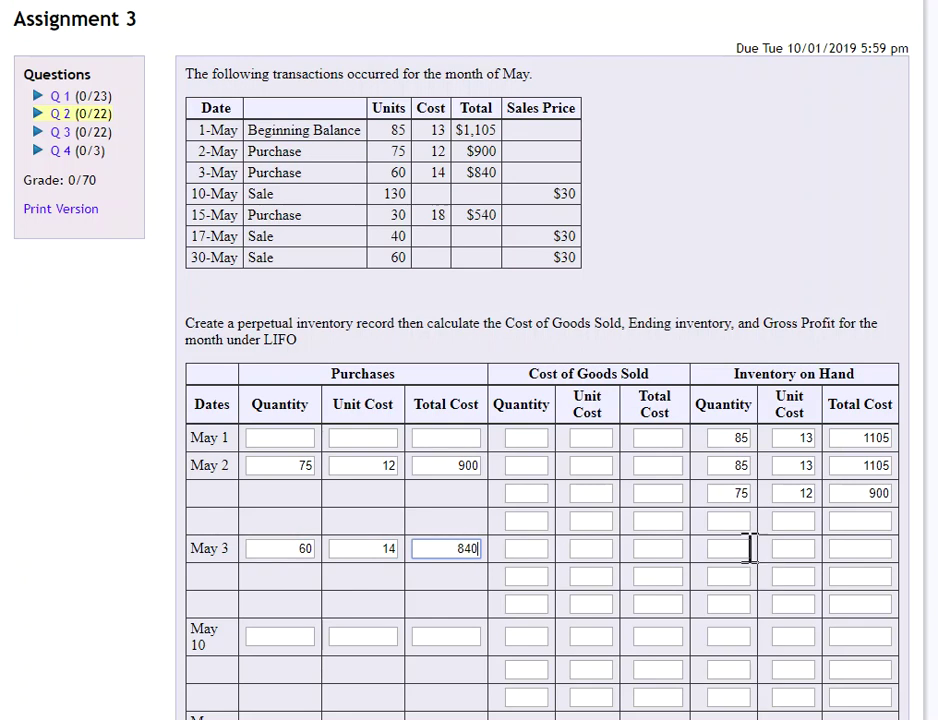
# Step: Enter the first two May 3 on-hand layers: 85 @ 13 (1105) and 75 @ 12 (900)
pyautogui.click(742, 548)
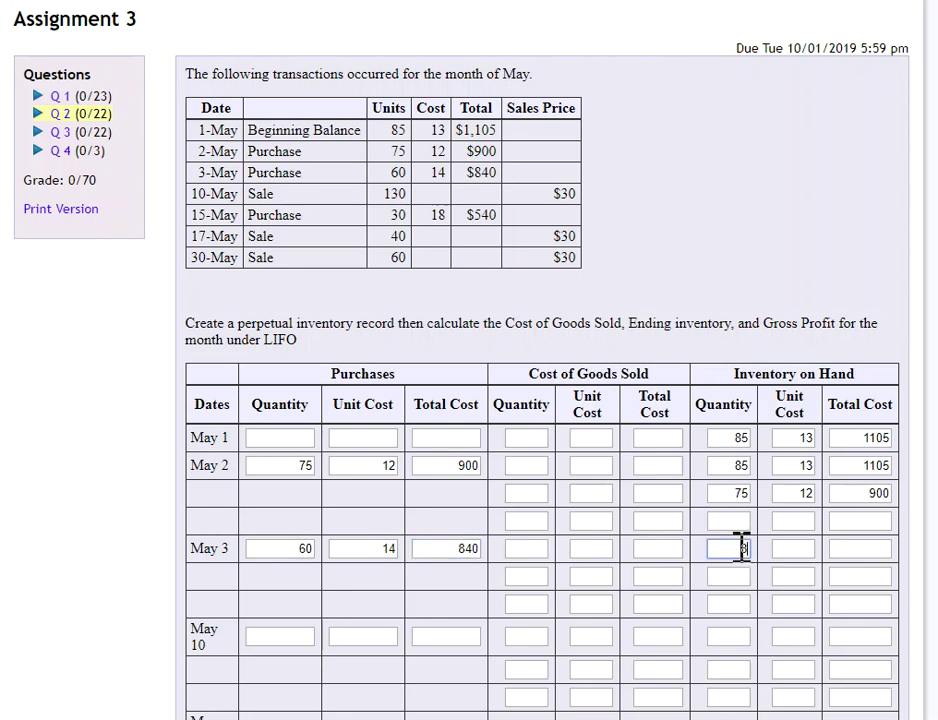
pyautogui.click(783, 547)
pyautogui.click(842, 548)
pyautogui.write('1105')
pyautogui.click(741, 576)
pyautogui.write('75')
pyautogui.click(788, 576)
pyautogui.write('12')
pyautogui.click(870, 577)
pyautogui.write('900')
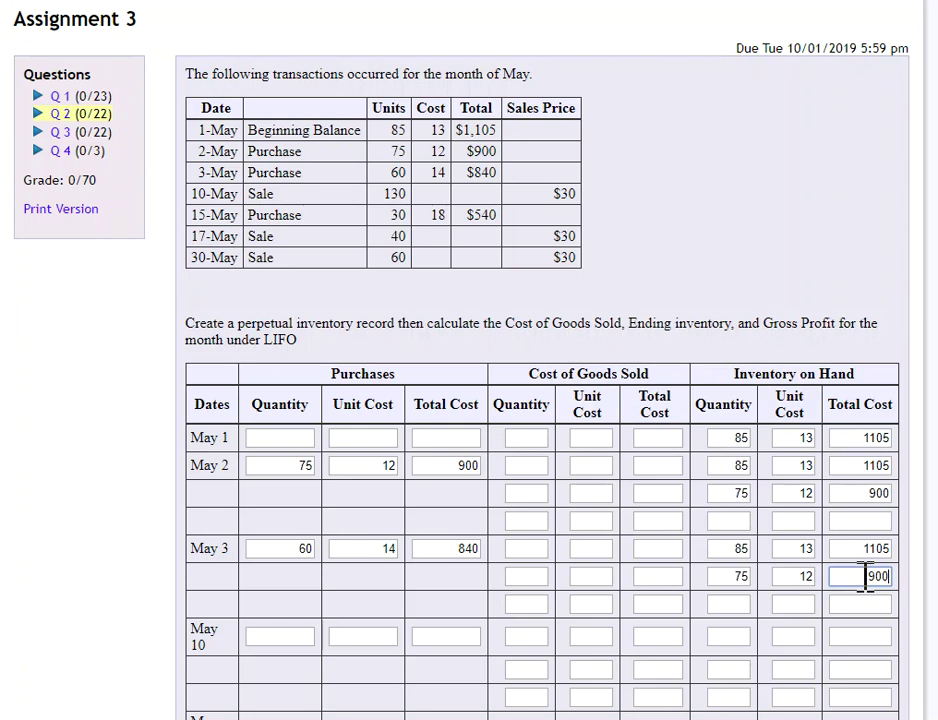
# Step: Add the third May 3 on-hand layer of 60 @ 14 for 840
pyautogui.click(738, 605)
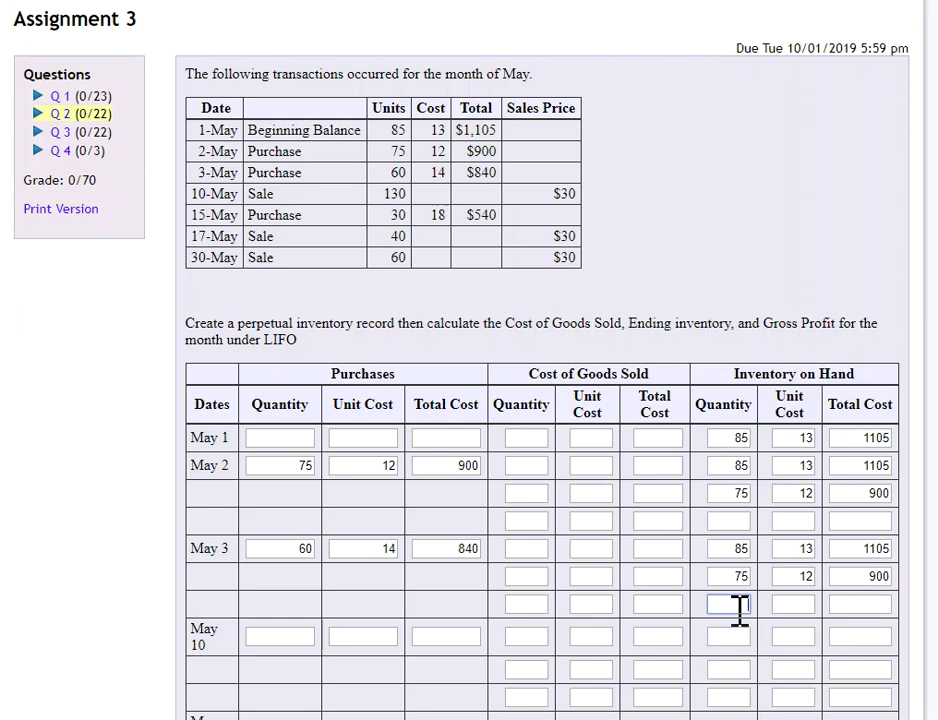
pyautogui.write('60')
pyautogui.click(790, 605)
pyautogui.write('14')
pyautogui.click(874, 604)
pyautogui.write('840')
pyautogui.scroll(-1, 905, 480)
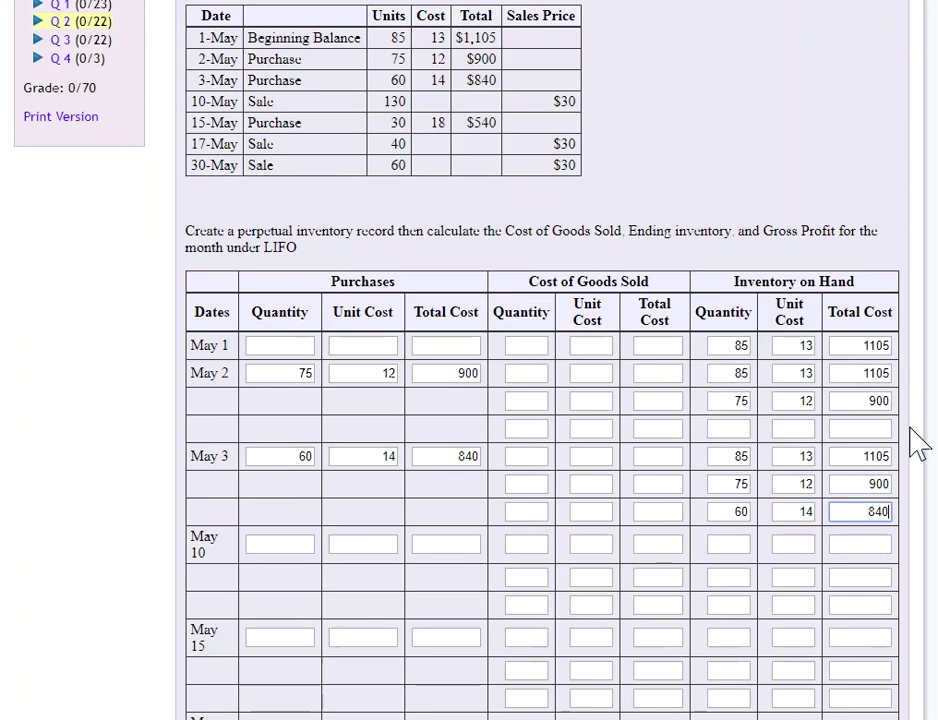
# Step: Enter the first May 10 cost of goods sold line: 60 units at 14 for 840
pyautogui.scroll(-1, 915, 446)
pyautogui.scroll(1, 595, 456)
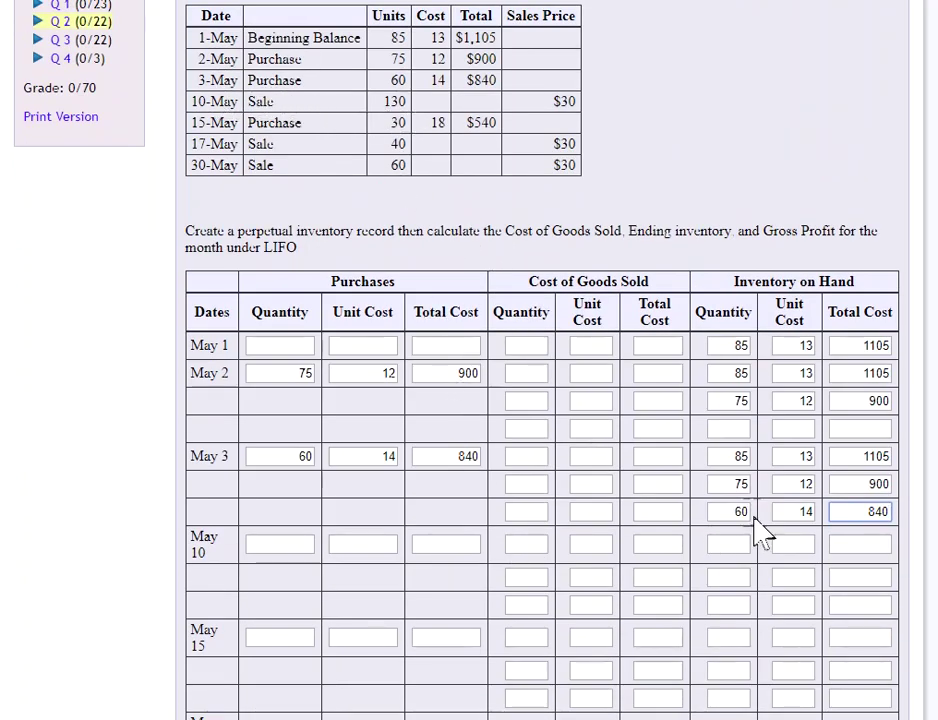
pyautogui.doubleClick(738, 455)
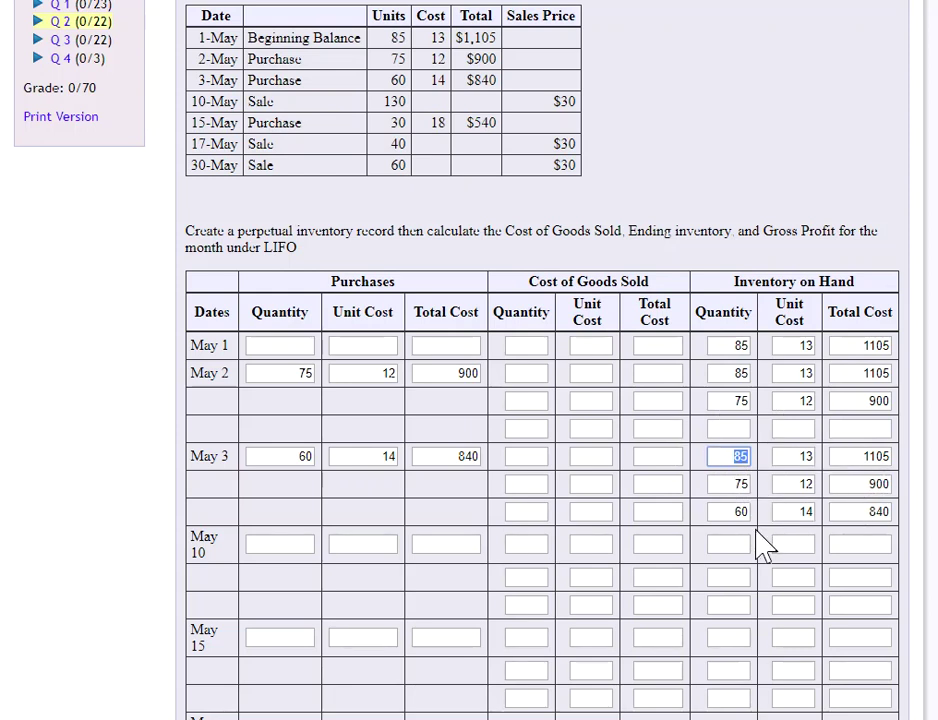
pyautogui.click(697, 556)
pyautogui.click(524, 540)
pyautogui.write('60')
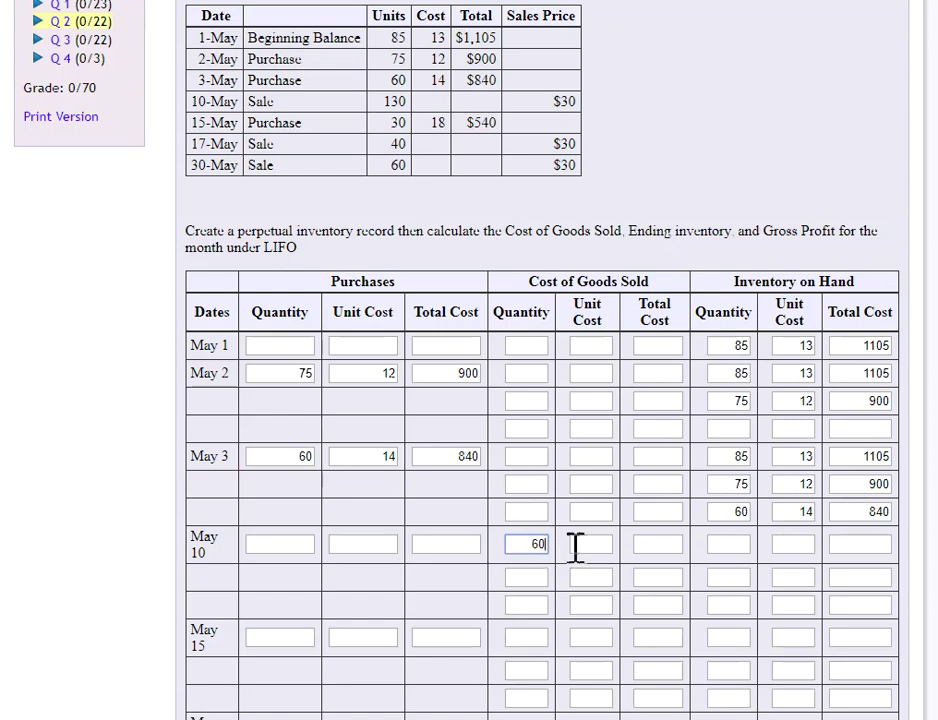
pyautogui.click(586, 545)
pyautogui.write('14')
pyautogui.click(644, 545)
pyautogui.write('840')
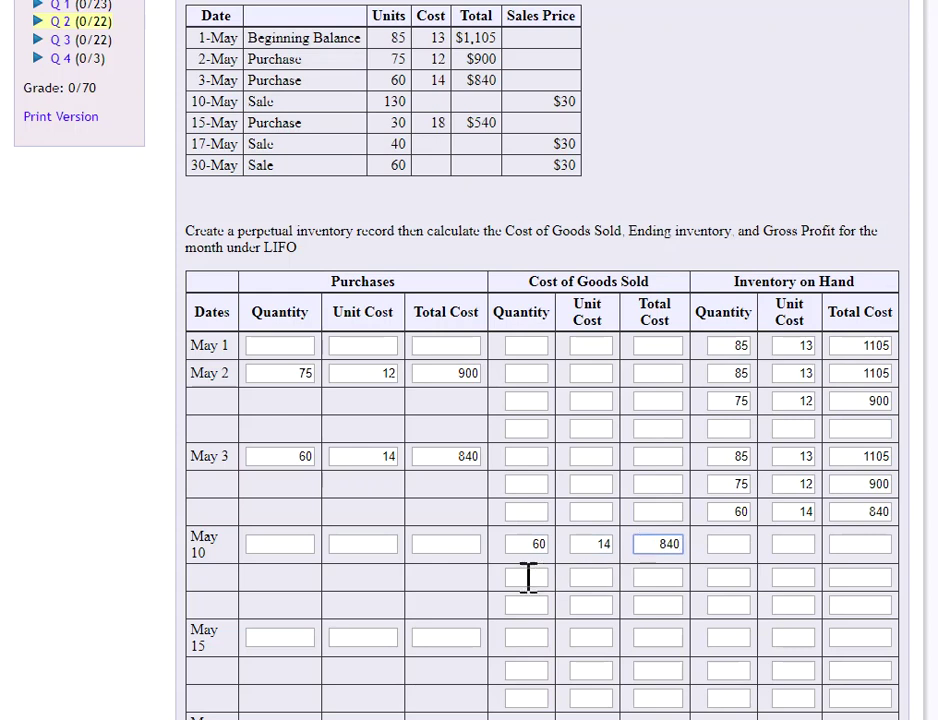
# Step: Enter the second May 10 cost of goods sold line: 70 units at 12 for 840
pyautogui.click(528, 577)
pyautogui.click(591, 577)
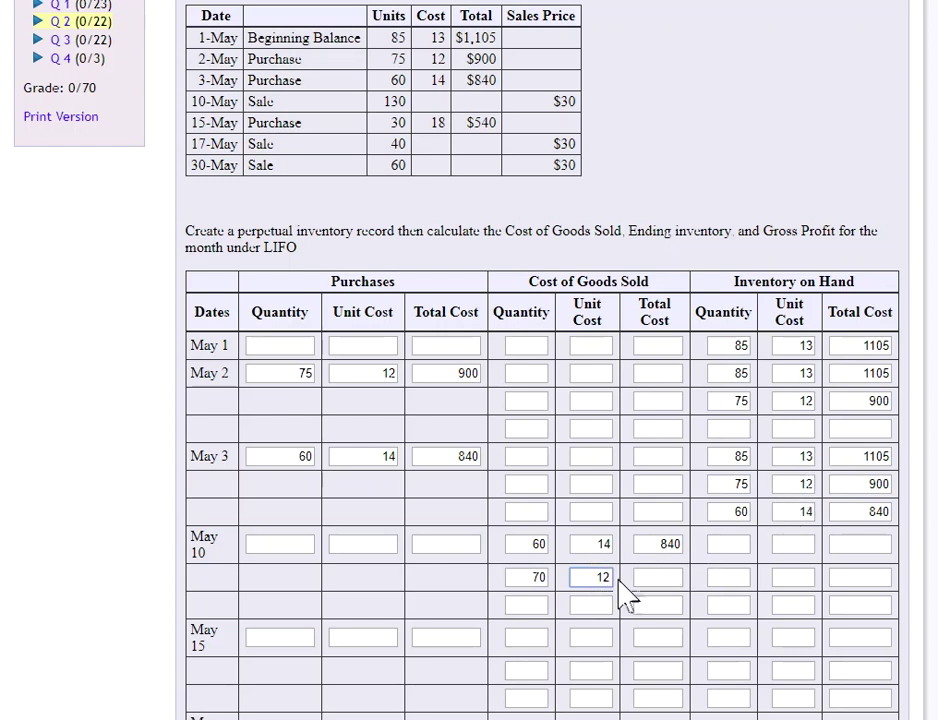
pyautogui.click(660, 577)
pyautogui.write('840')
# Step: Fill the first May 10 on-hand row, correcting 5/12/60 to 85 @ 13 for 1105
pyautogui.click(735, 545)
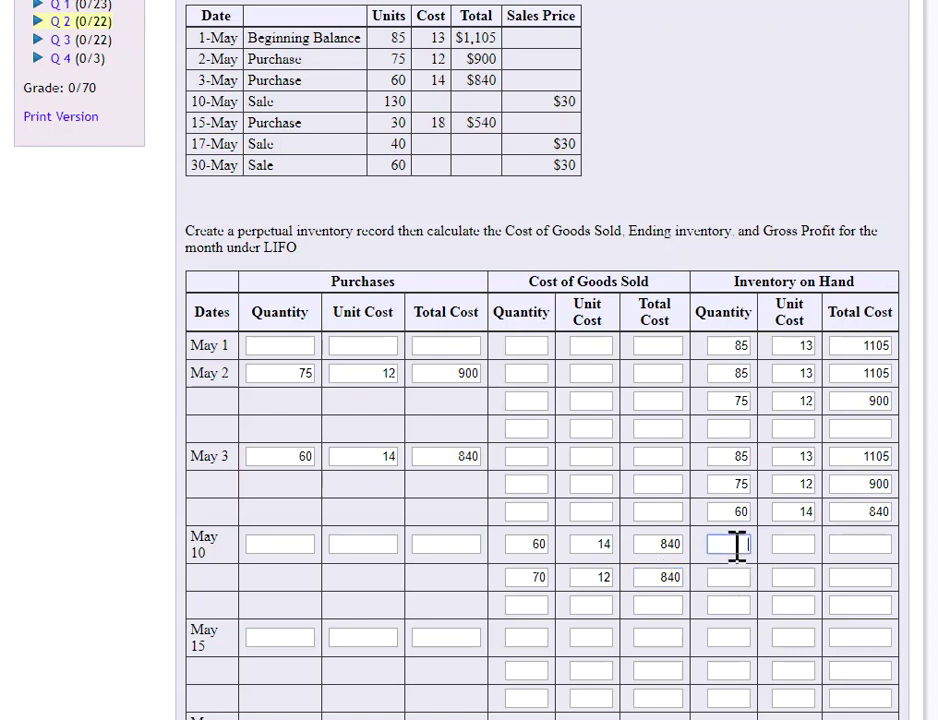
pyautogui.write('5')
pyautogui.click(785, 545)
pyautogui.write('12')
pyautogui.click(863, 545)
pyautogui.write('60')
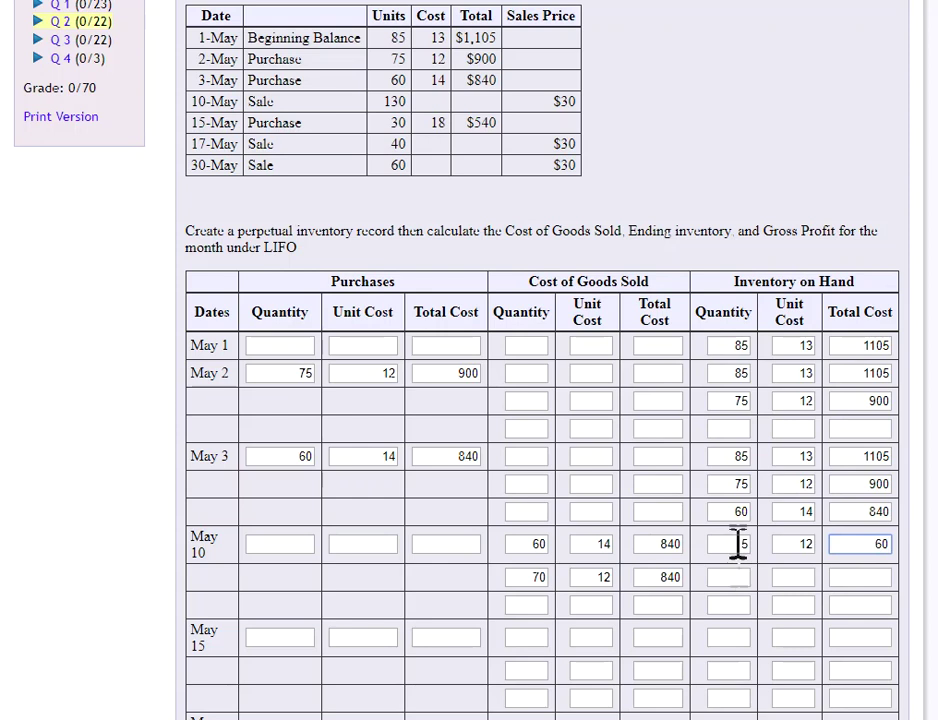
pyautogui.click(746, 543)
pyautogui.doubleClick(748, 543)
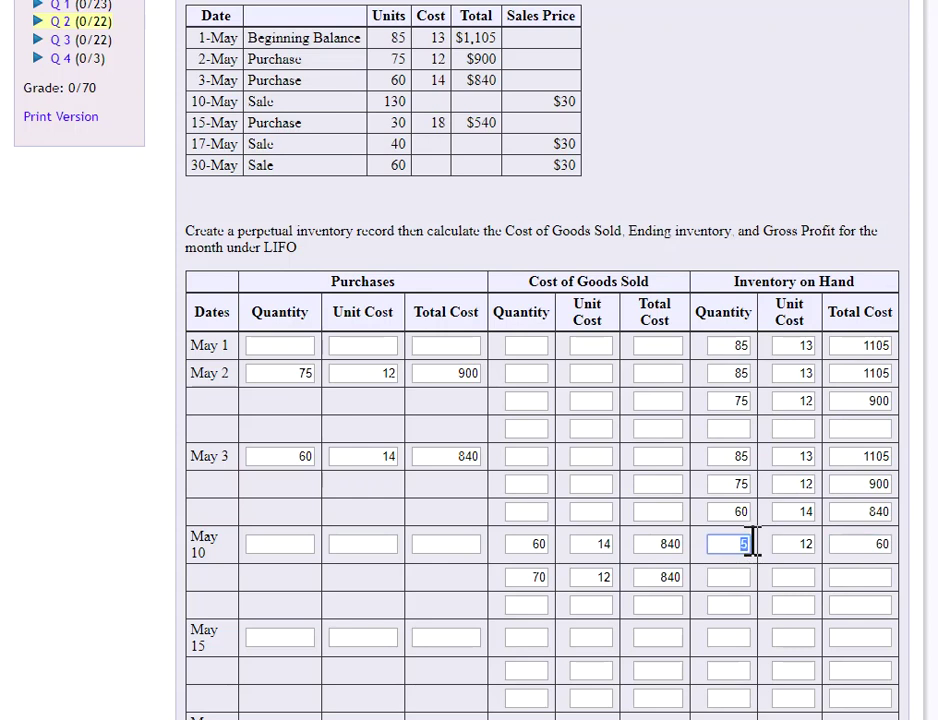
pyautogui.moveTo(787, 541); pyautogui.dragTo(890, 543)
pyautogui.write('13')
pyautogui.press('BackSpace')
pyautogui.write('1105')
# Step: Enter the second May 10 on-hand layer of 5 units at 12 for 60
pyautogui.click(741, 577)
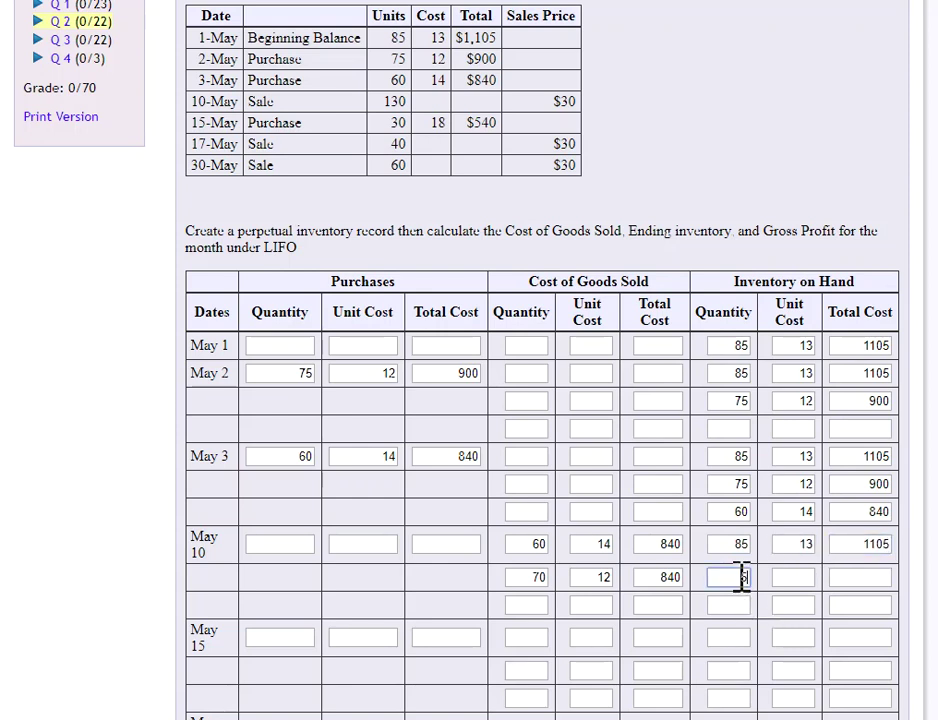
pyautogui.write('5')
pyautogui.click(792, 575)
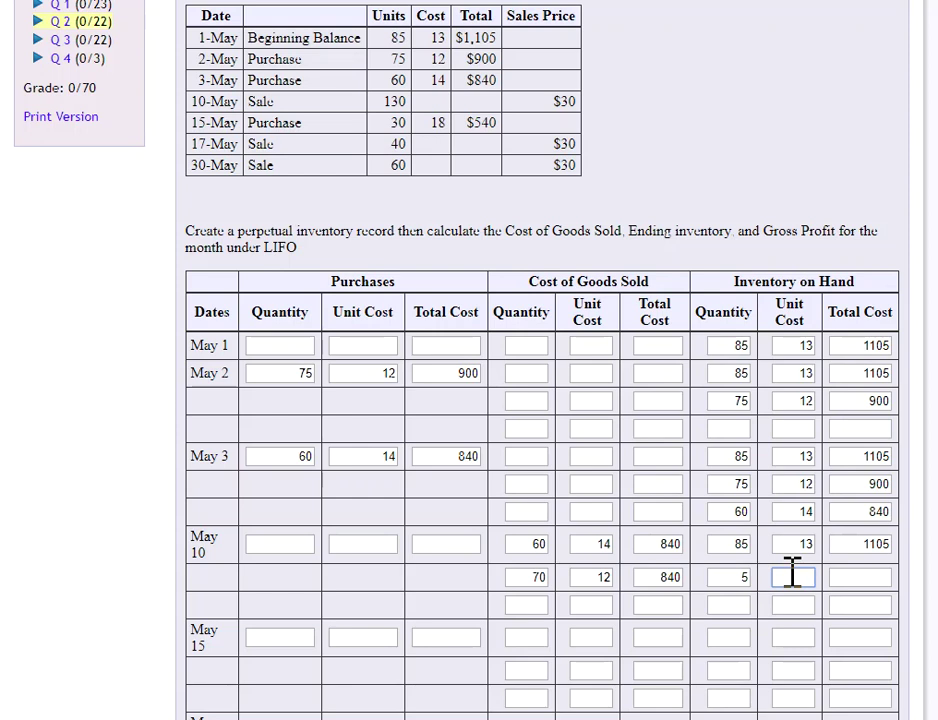
pyautogui.write('12')
pyautogui.click(841, 577)
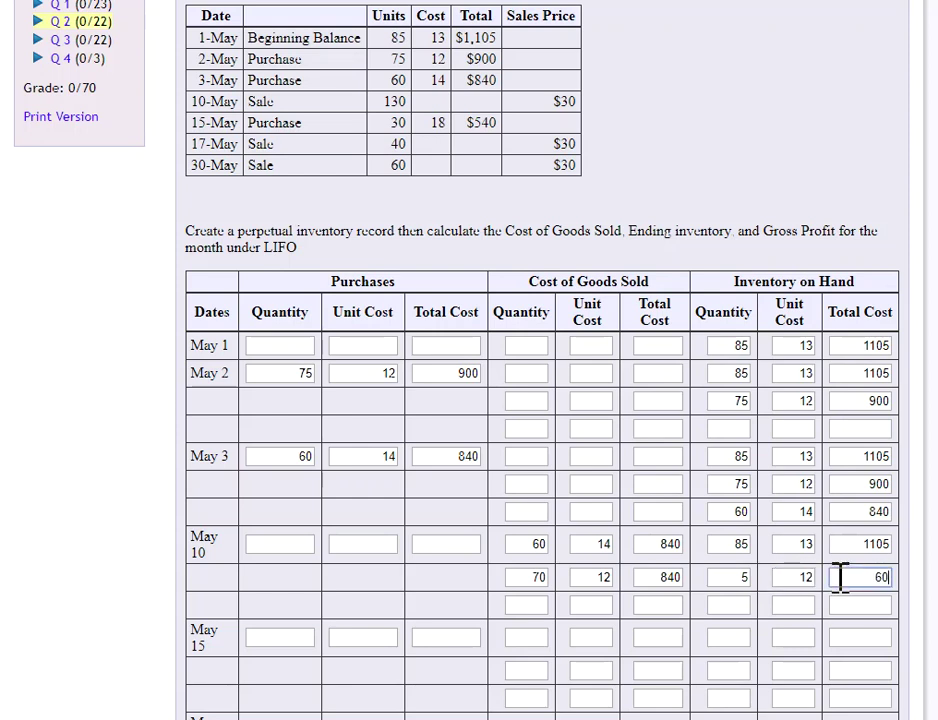
pyautogui.click(838, 603)
# Step: Fill the May 15 purchase of 30 @ 18 for 540 and on-hand layer 85 @ 13 for 1105
pyautogui.click(300, 637)
pyautogui.click(335, 637)
pyautogui.click(433, 637)
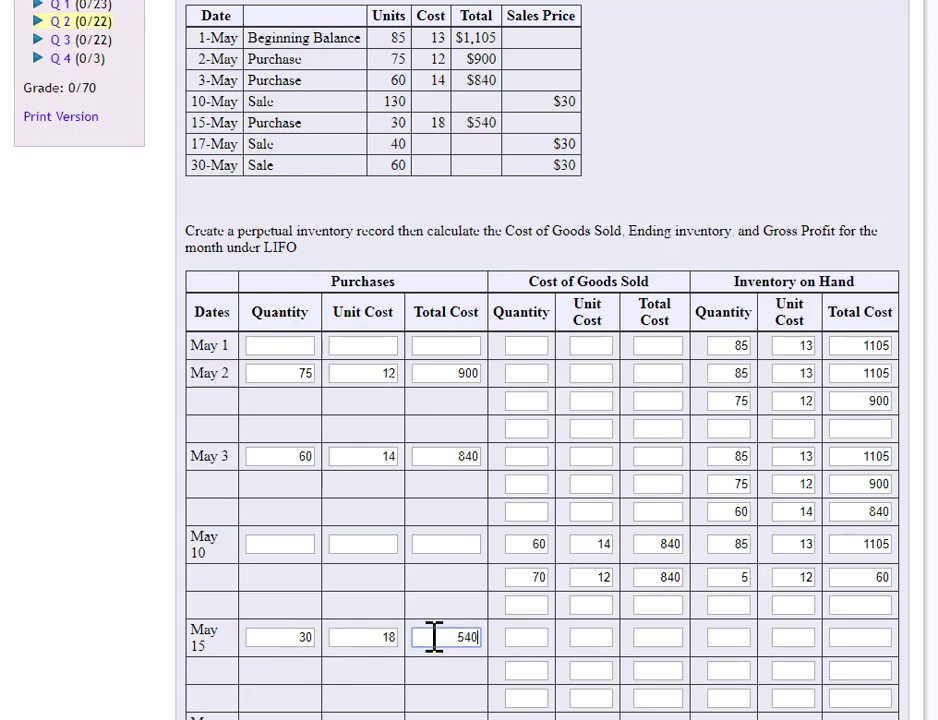
pyautogui.click(737, 637)
pyautogui.click(795, 637)
pyautogui.click(845, 637)
pyautogui.write('1105')
# Step: Add May 15 on-hand layers 5 @ 12 for 60 and 30 @ 18 for 540
pyautogui.click(737, 670)
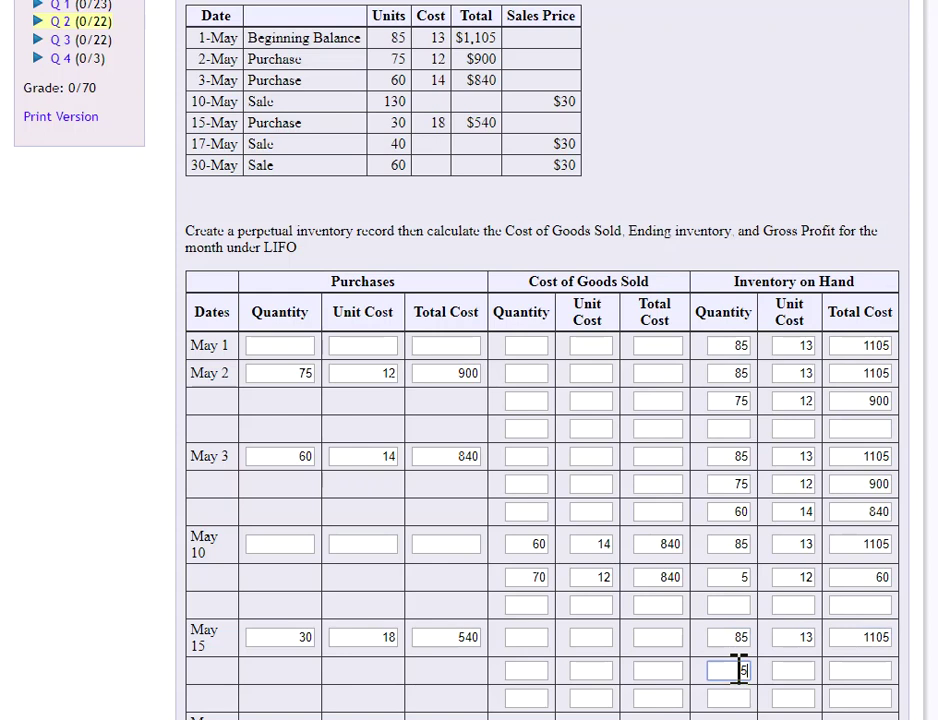
pyautogui.click(800, 670)
pyautogui.write('12')
pyautogui.click(884, 670)
pyautogui.write('60')
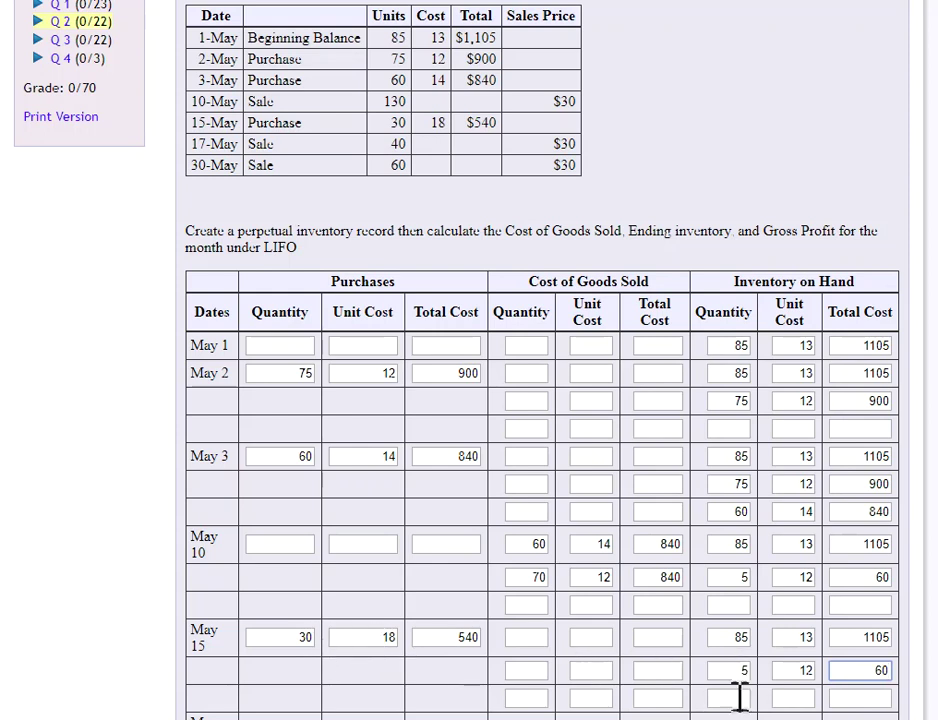
pyautogui.click(739, 697)
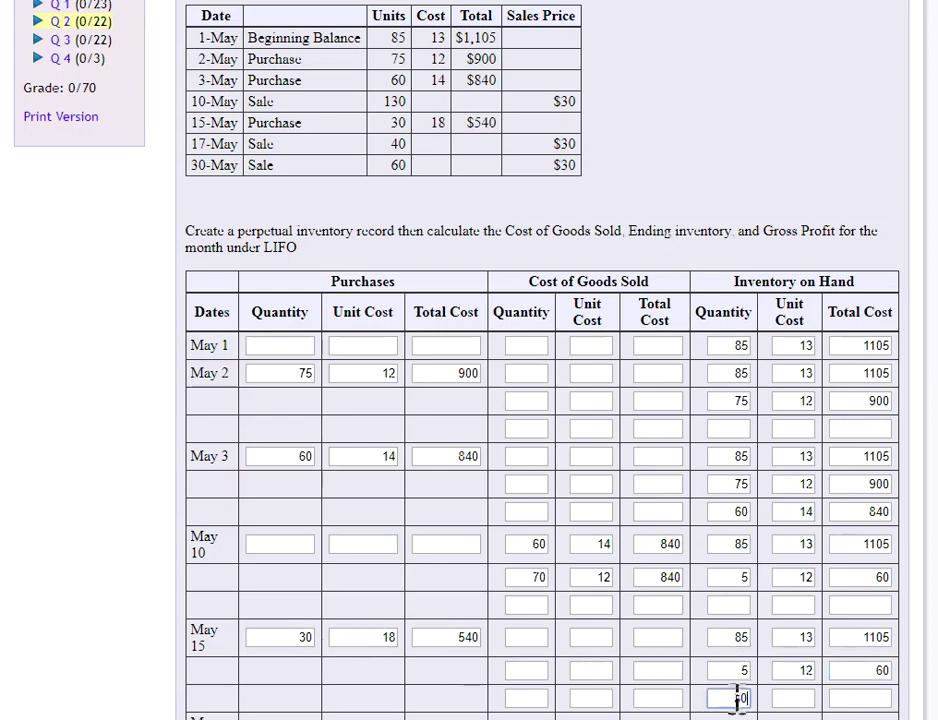
pyautogui.write('30')
pyautogui.click(790, 697)
pyautogui.write('18')
pyautogui.click(844, 697)
pyautogui.write('540')
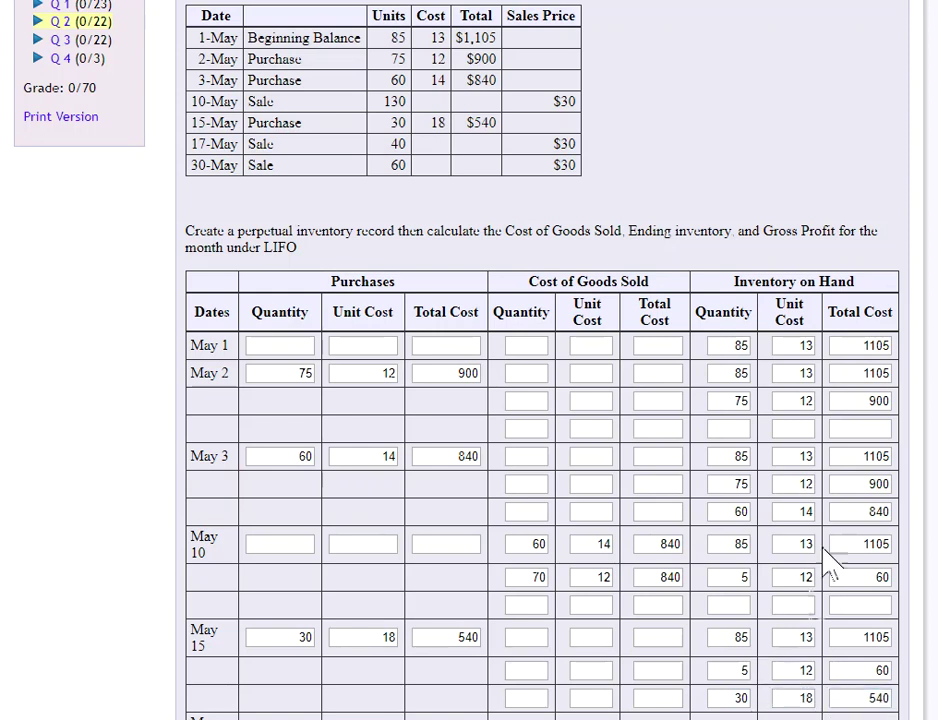
# Step: Scroll up and down through the May transactions to review the record before the May 17 sale
pyautogui.scroll(-3, 833, 488)
pyautogui.scroll(2, 833, 488)
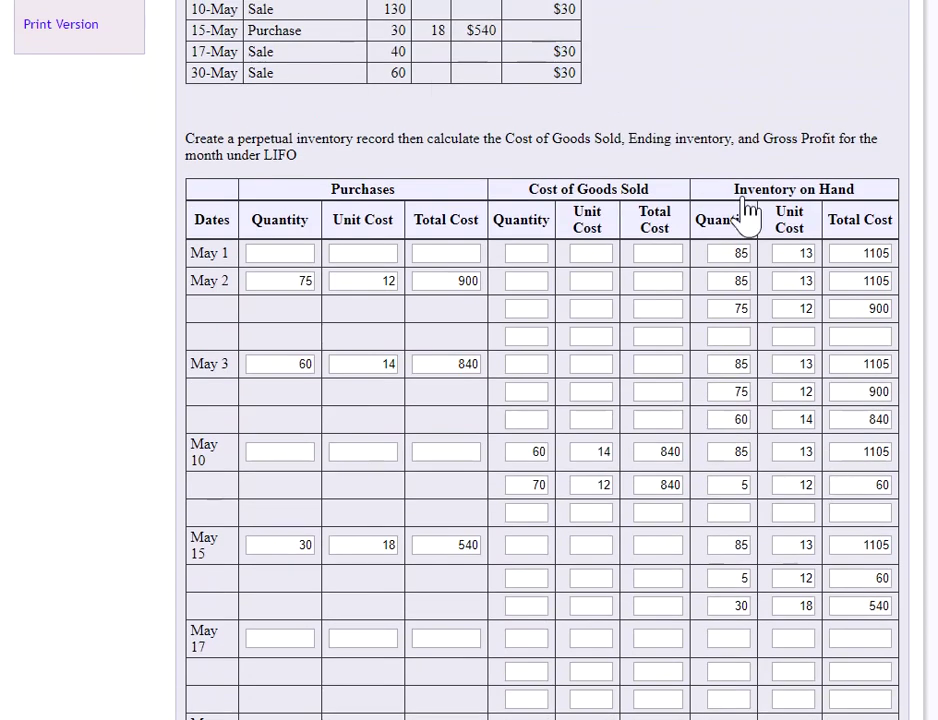
pyautogui.scroll(3, 549, 79)
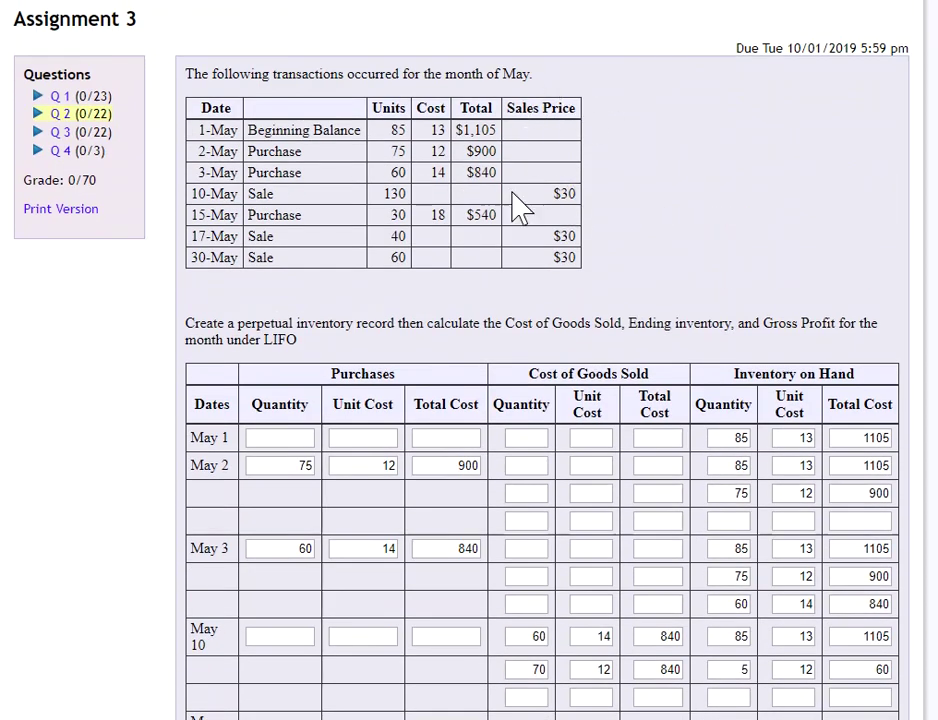
pyautogui.scroll(-5, 565, 195)
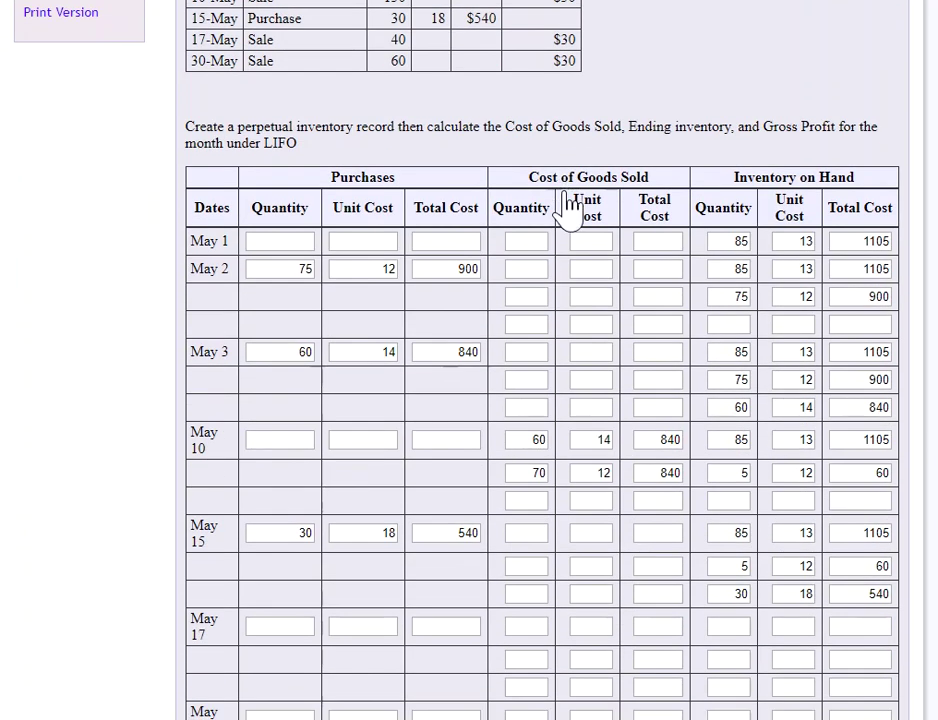
pyautogui.scroll(2, 560, 200)
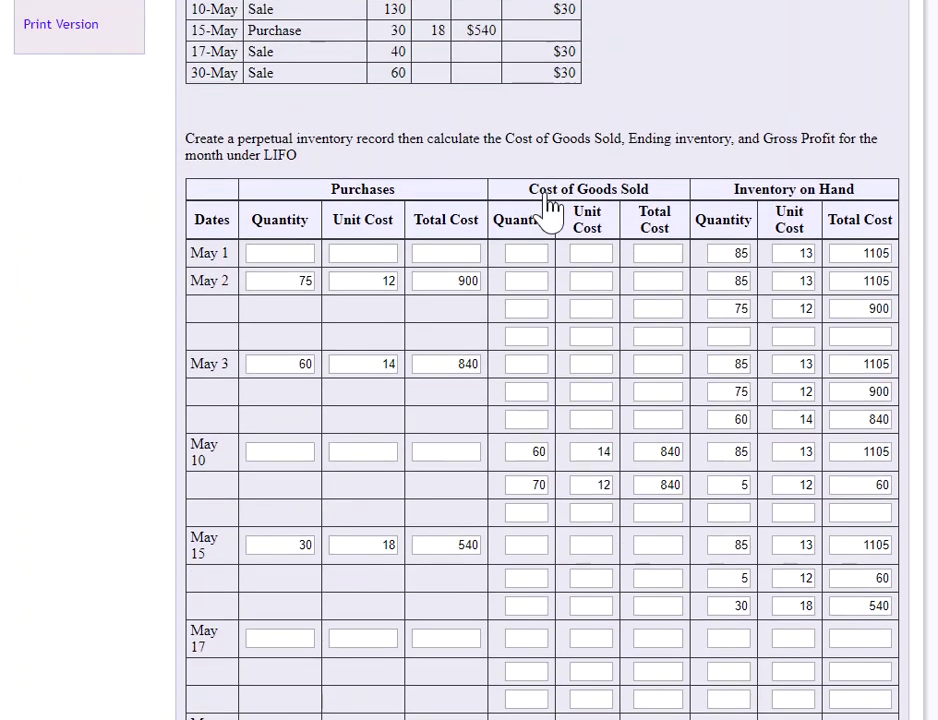
pyautogui.scroll(-3, 432, 160)
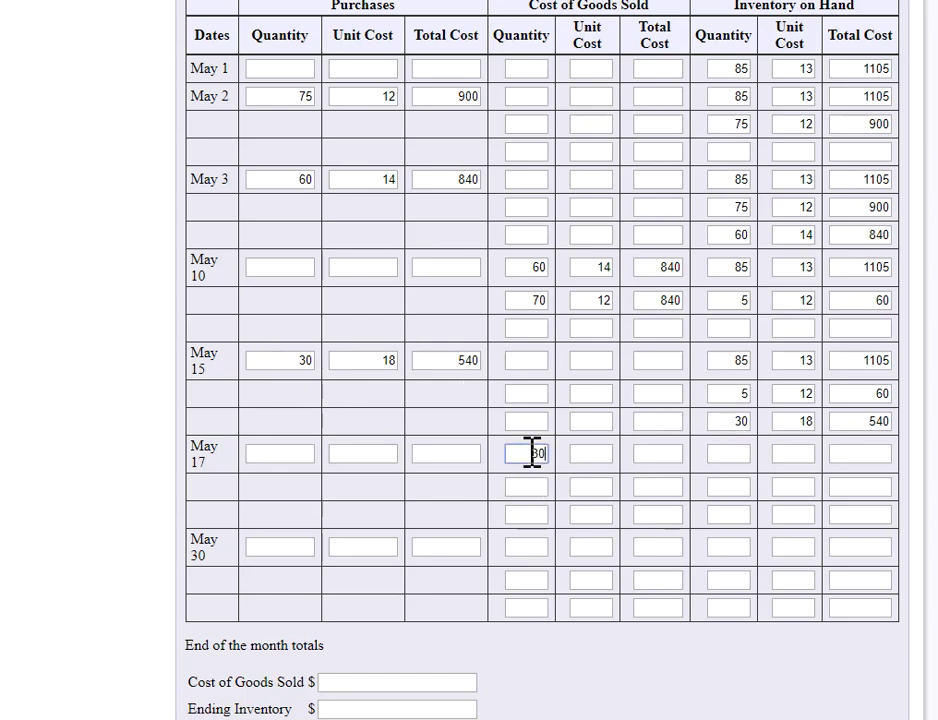
pyautogui.scroll(2, 533, 453)
# Step: Enter May 17 cost of goods sold layers: 30 @ 18 (540), 5 @ 12 (60), 5 @ 13 (65)
pyautogui.click(597, 545)
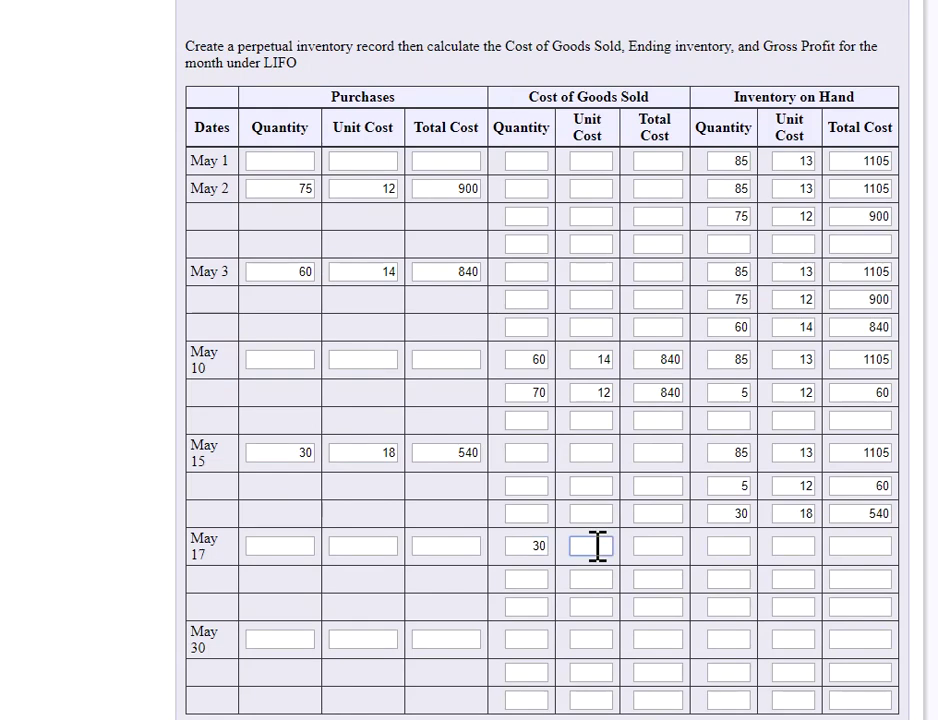
pyautogui.click(668, 548)
pyautogui.click(750, 540)
pyautogui.click(592, 579)
pyautogui.write('12')
pyautogui.click(651, 579)
pyautogui.click(516, 604)
pyautogui.click(593, 605)
pyautogui.write('13')
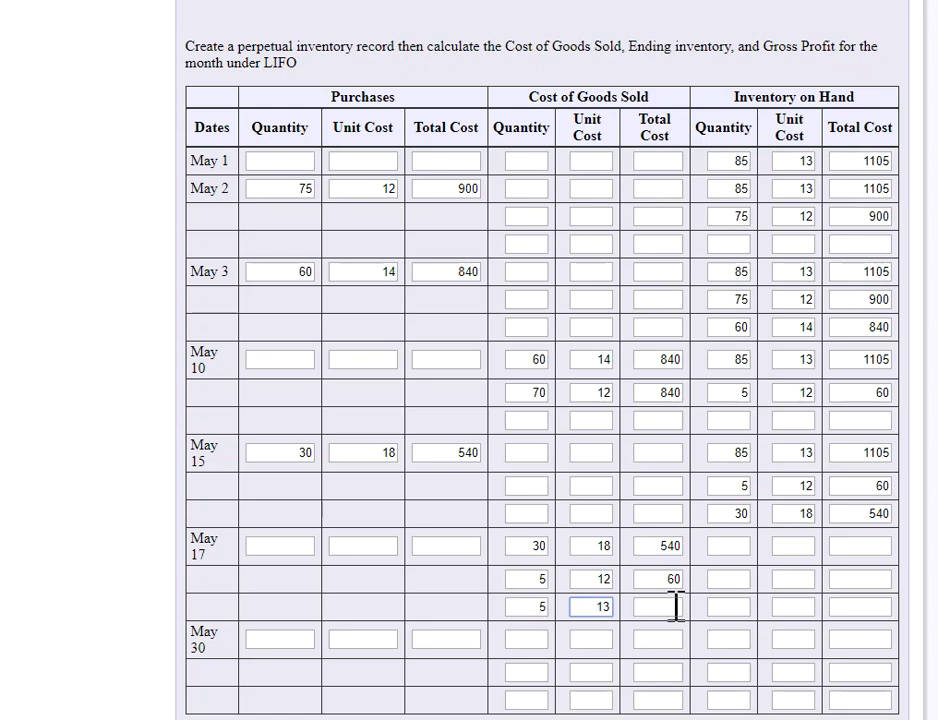
pyautogui.click(672, 605)
pyautogui.write('65')
# Step: Record May 17 inventory on hand as 80 units at 13 for 1040
pyautogui.click(740, 545)
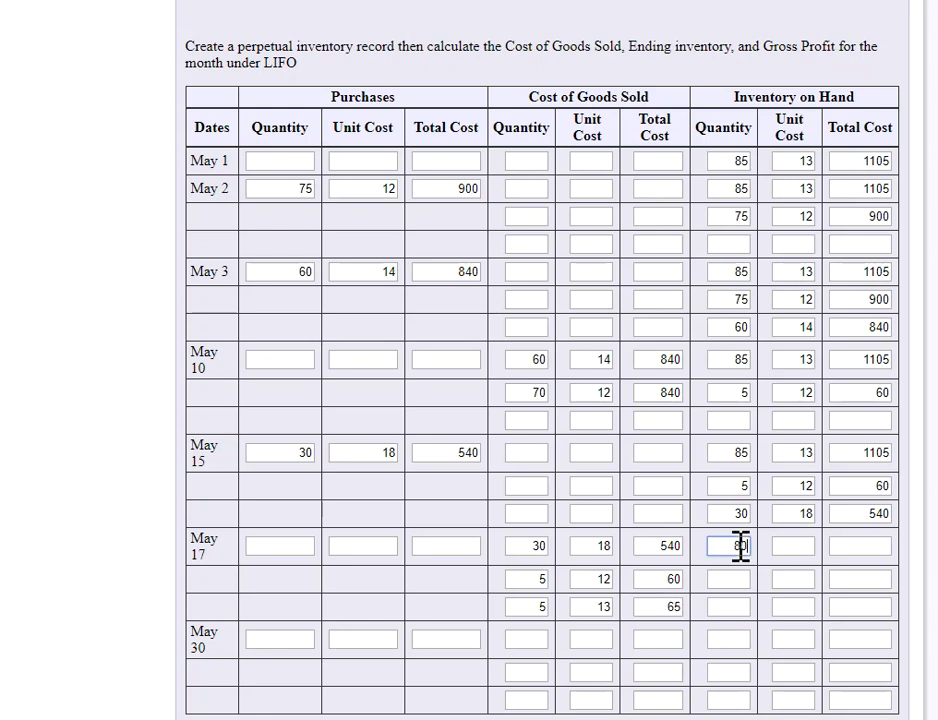
pyautogui.click(786, 546)
pyautogui.write('13')
pyautogui.click(871, 548)
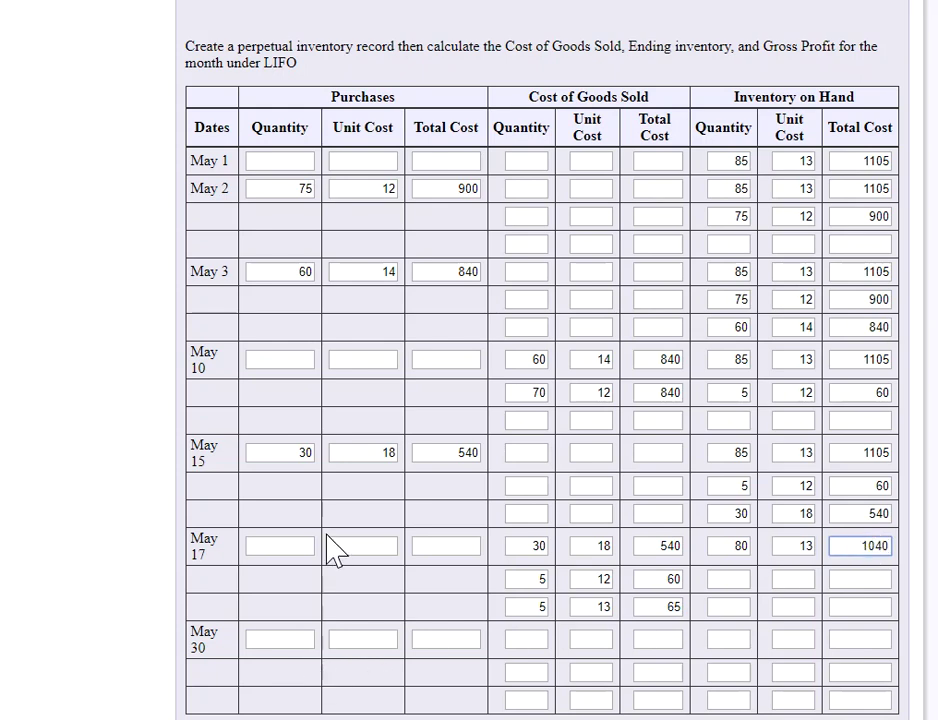
# Step: Enter May 30 cost of goods sold 60 @ 13 for 780 and on-hand 20 @ 13 for 260
pyautogui.scroll(1, 368, 86)
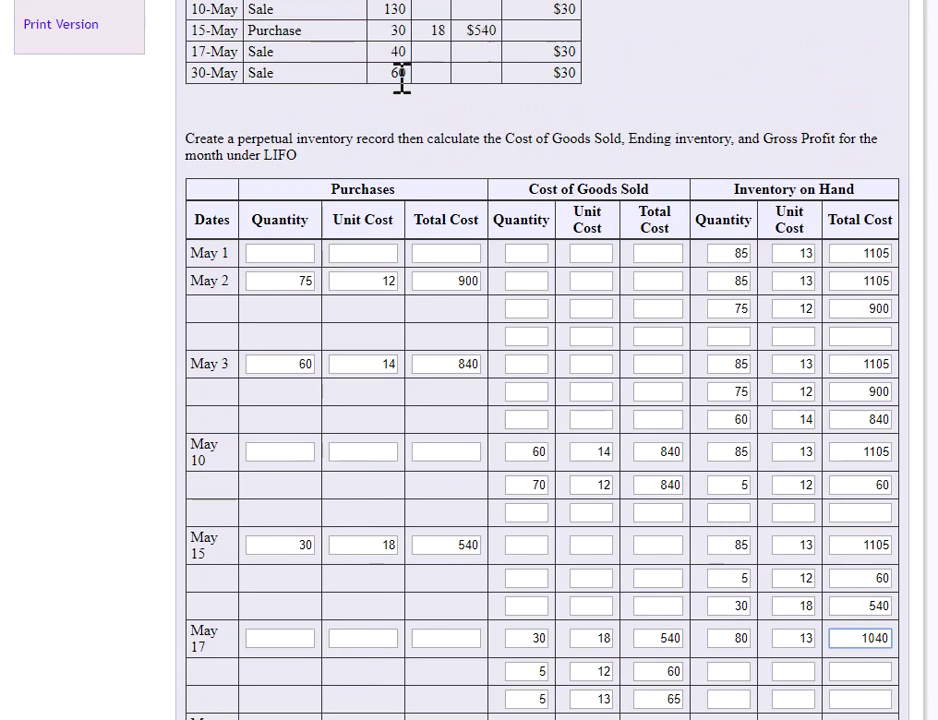
pyautogui.scroll(-3, 379, 180)
pyautogui.click(312, 456)
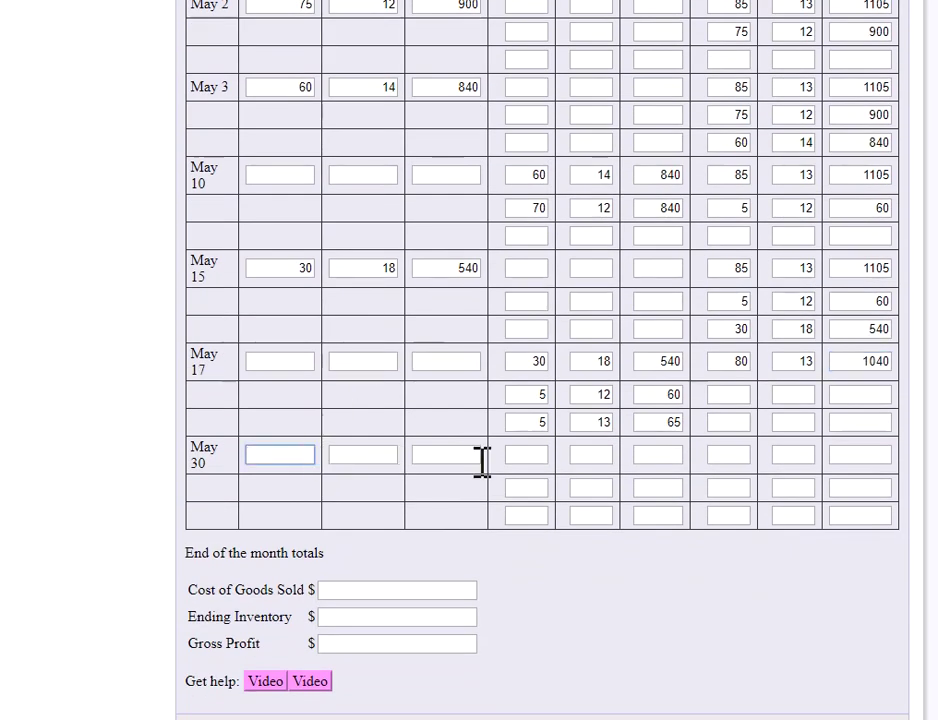
pyautogui.click(523, 456)
pyautogui.write('60')
pyautogui.click(591, 455)
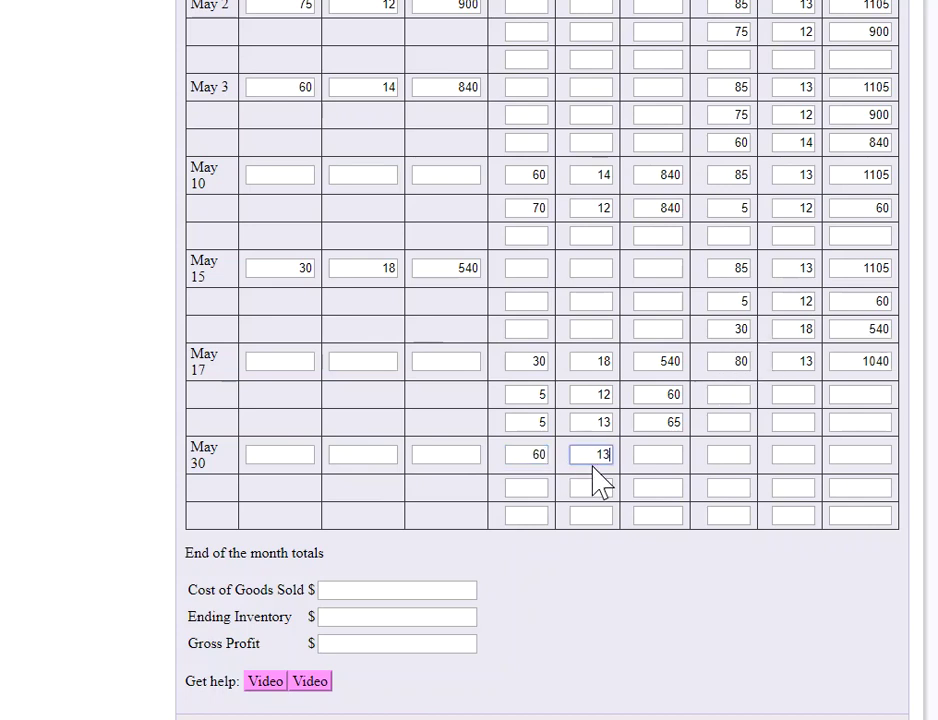
pyautogui.click(670, 455)
pyautogui.click(733, 455)
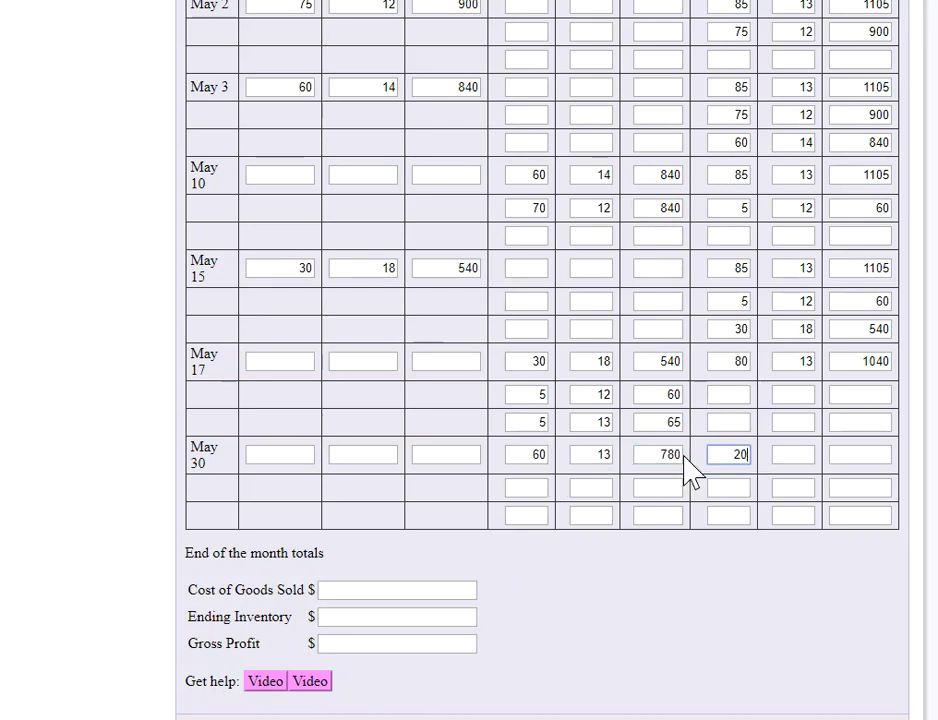
pyautogui.press('Tab')
pyautogui.click(841, 453)
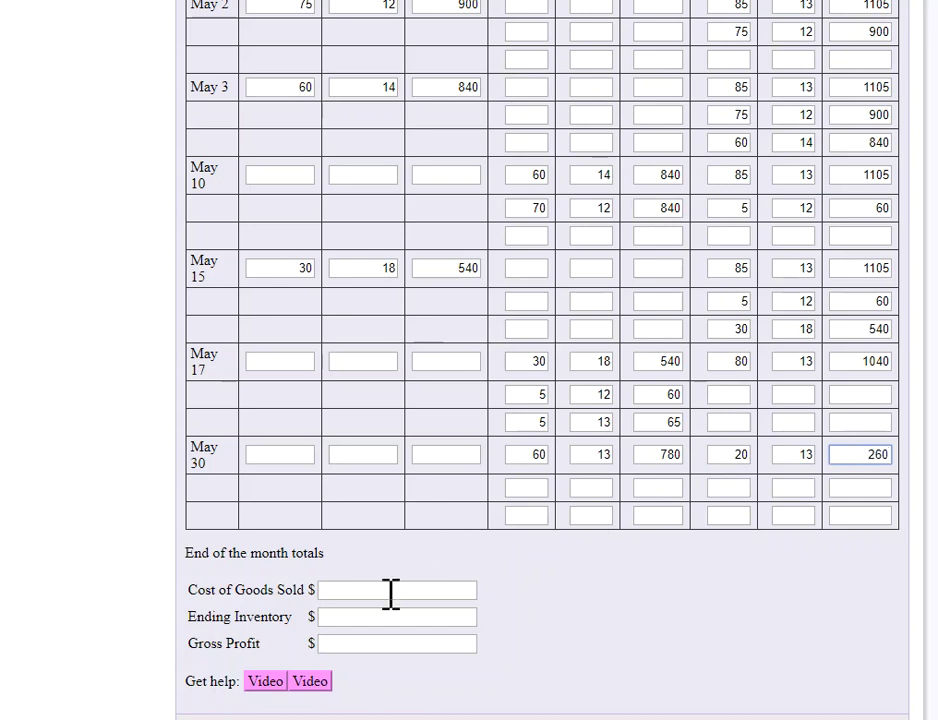
# Step: Fill the end-of-month totals: Cost of Goods Sold 3125 and Ending Inventory 260
pyautogui.scroll(2, 645, 560)
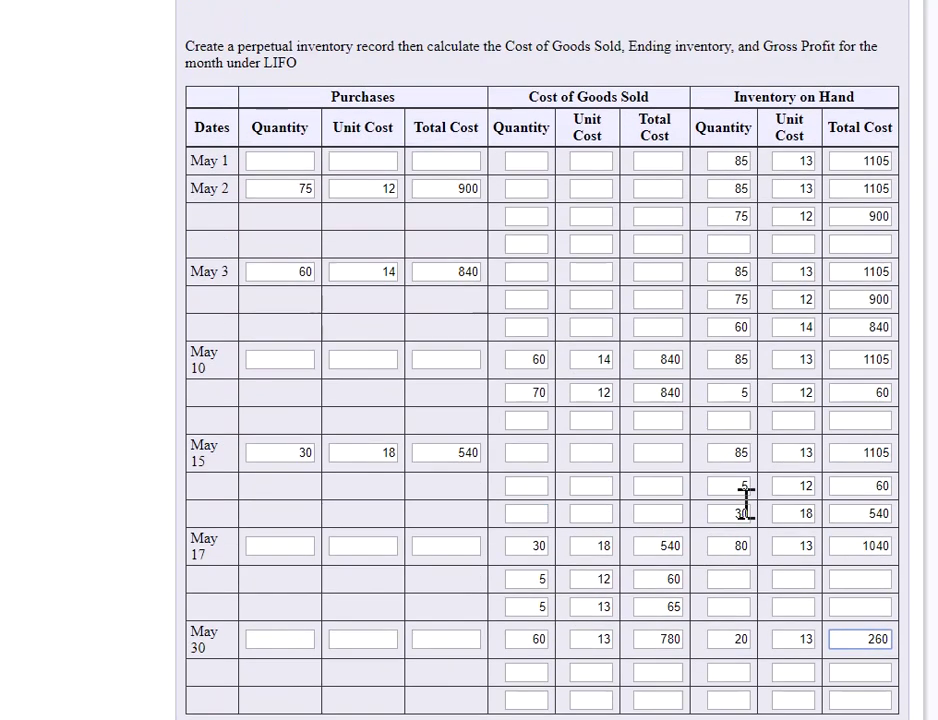
pyautogui.scroll(1, 790, 470)
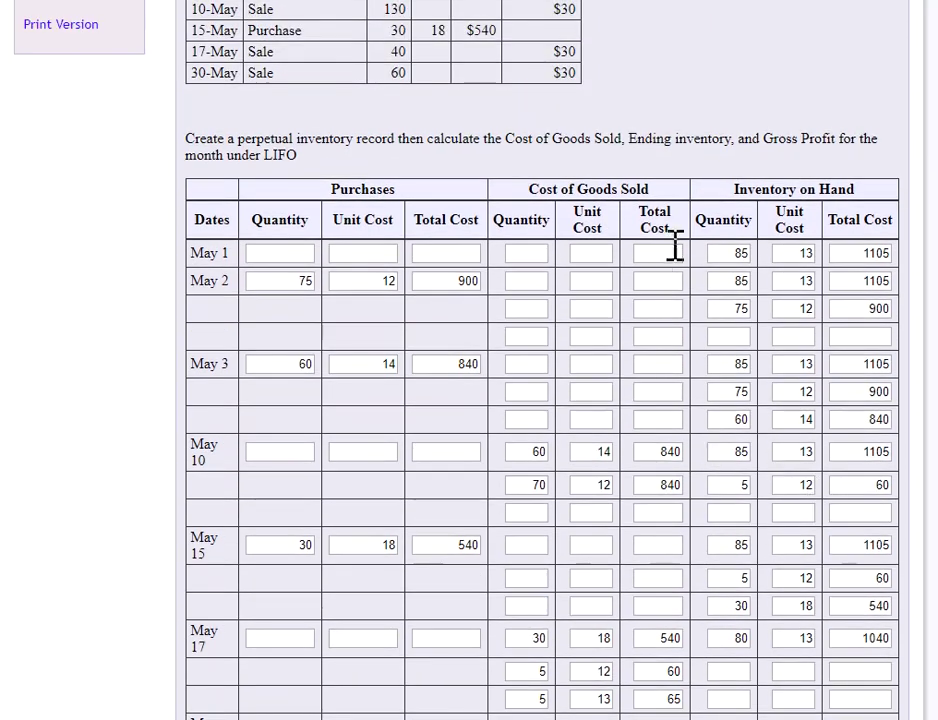
pyautogui.scroll(-2, 678, 248)
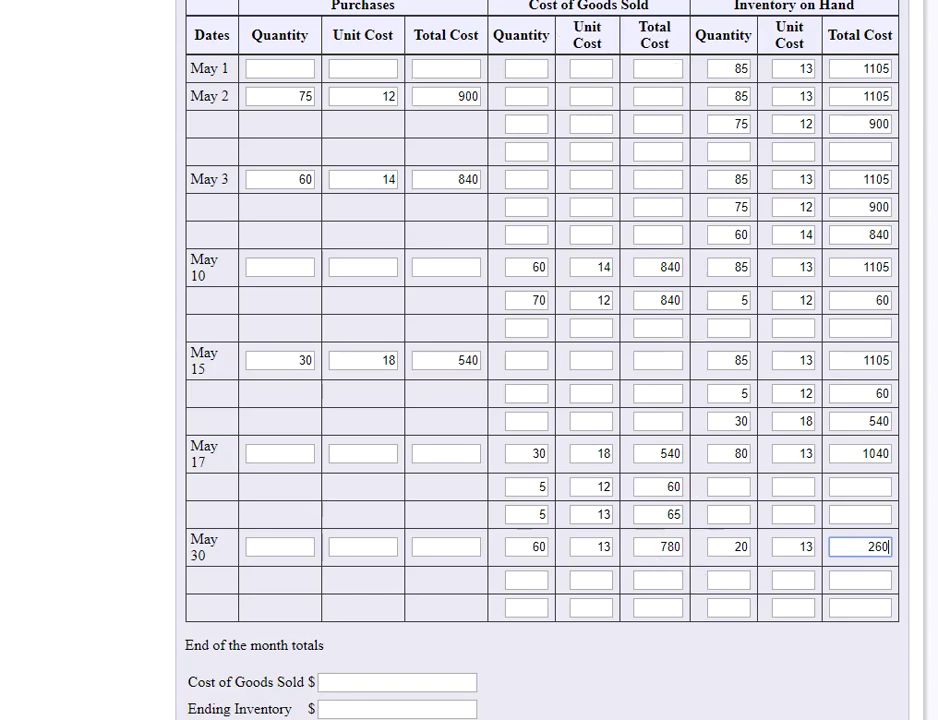
pyautogui.click(373, 683)
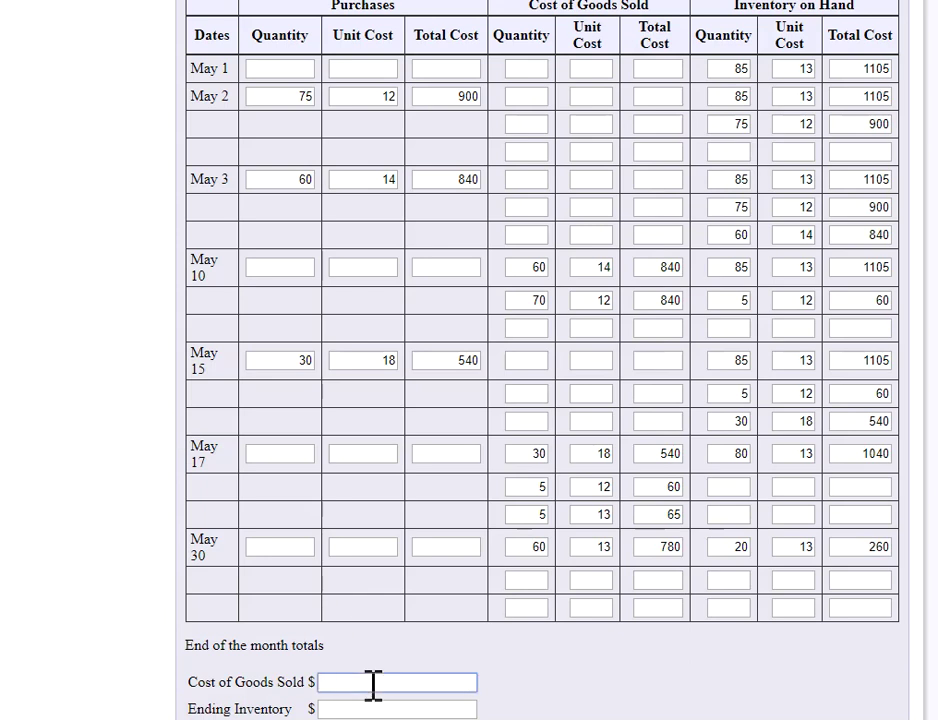
pyautogui.write('3125')
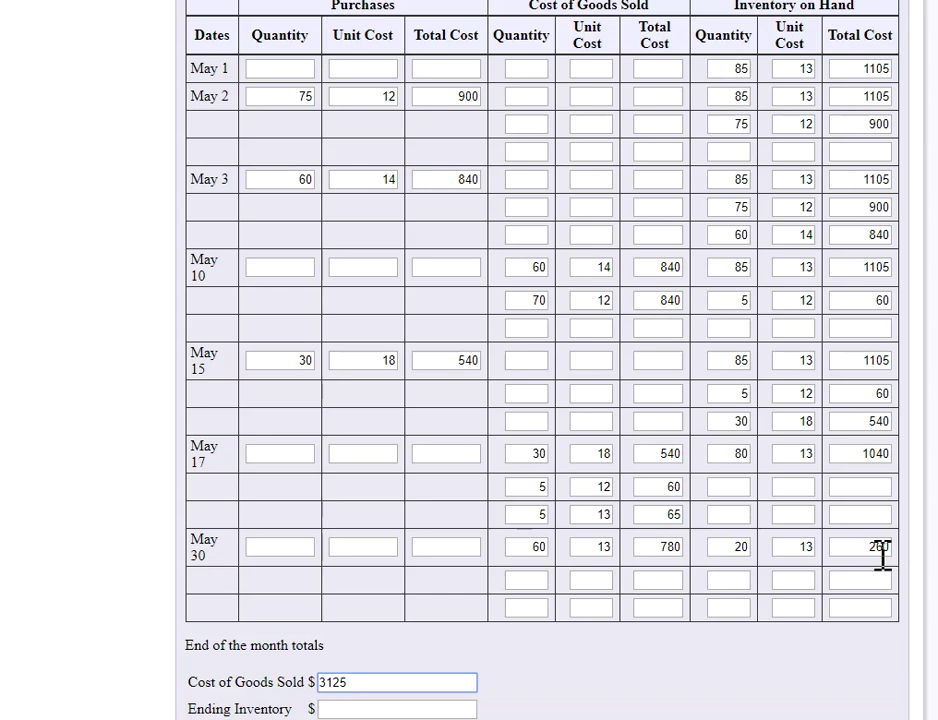
pyautogui.scroll(-1, 460, 680)
pyautogui.click(417, 620)
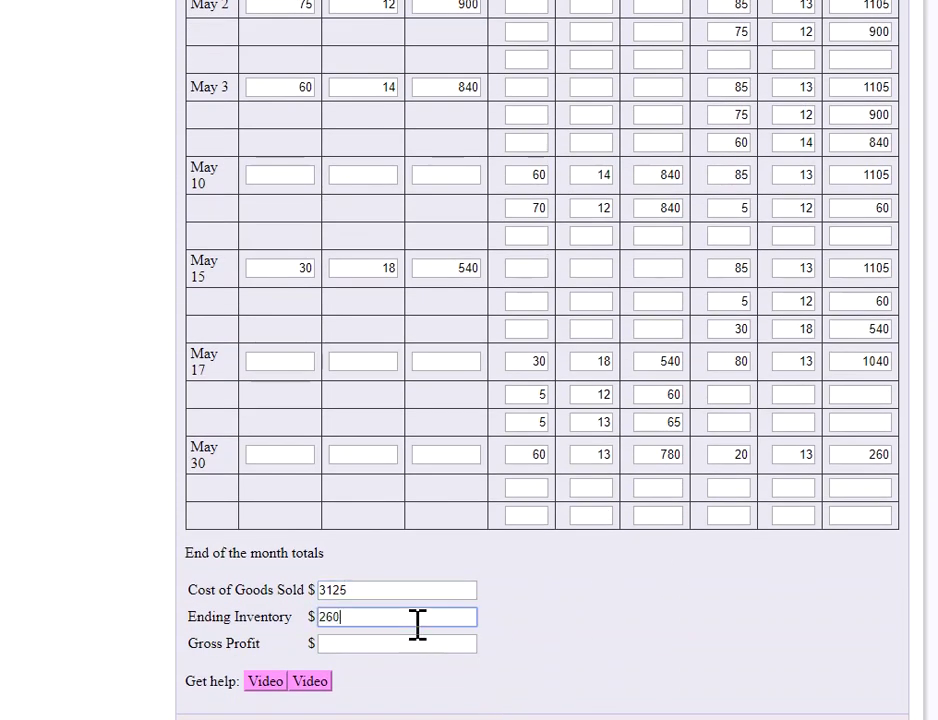
pyautogui.click(837, 597)
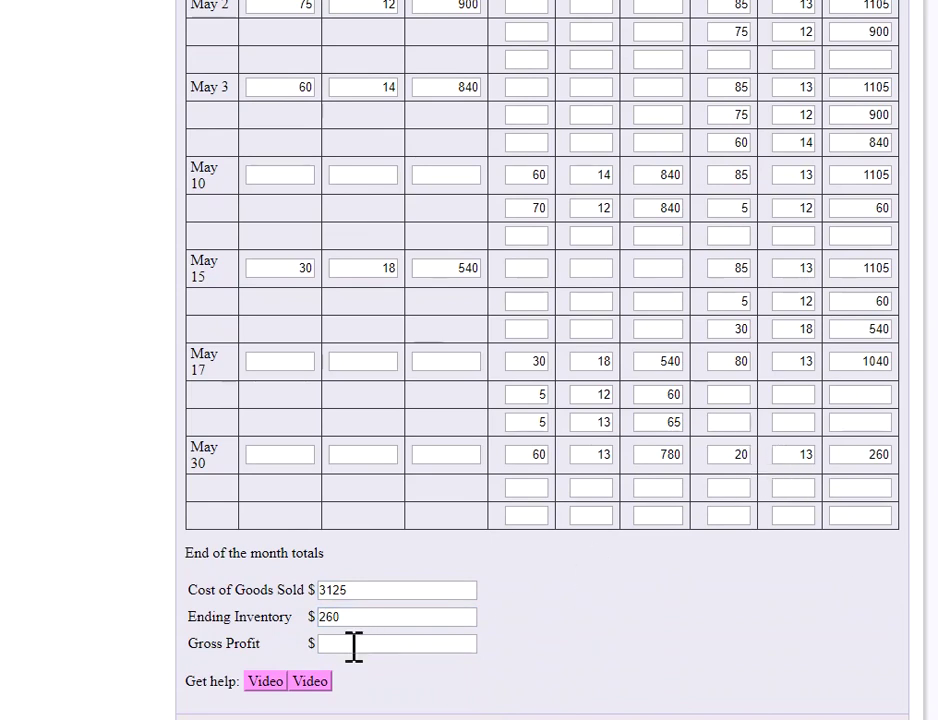
# Step: Review the LIFO inventory table, then return to the Gross Profit box
pyautogui.scroll(4, 607, 668)
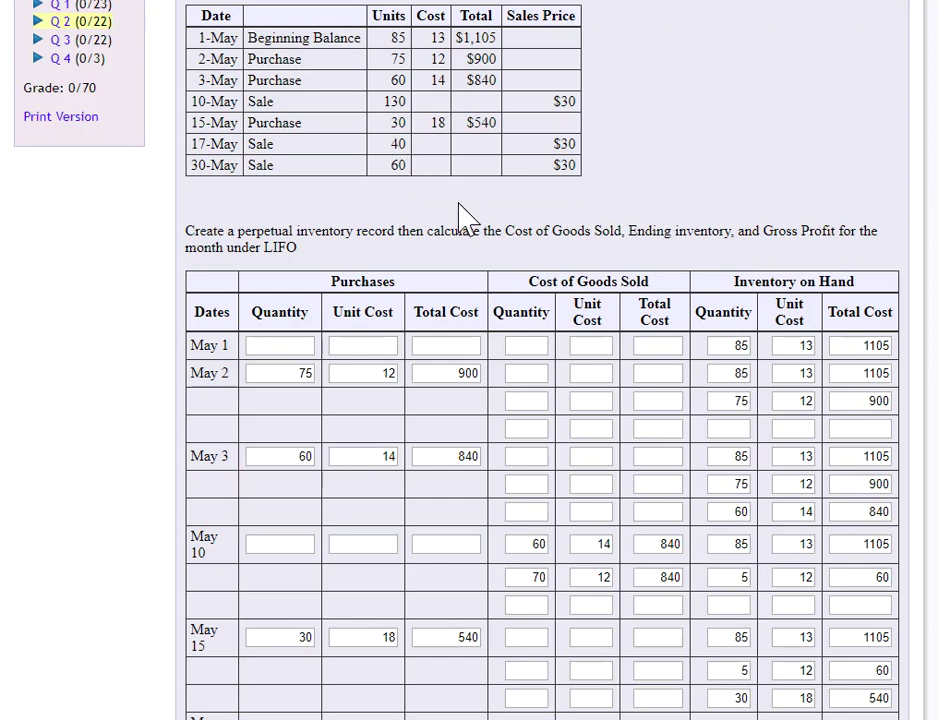
pyautogui.scroll(-5, 502, 255)
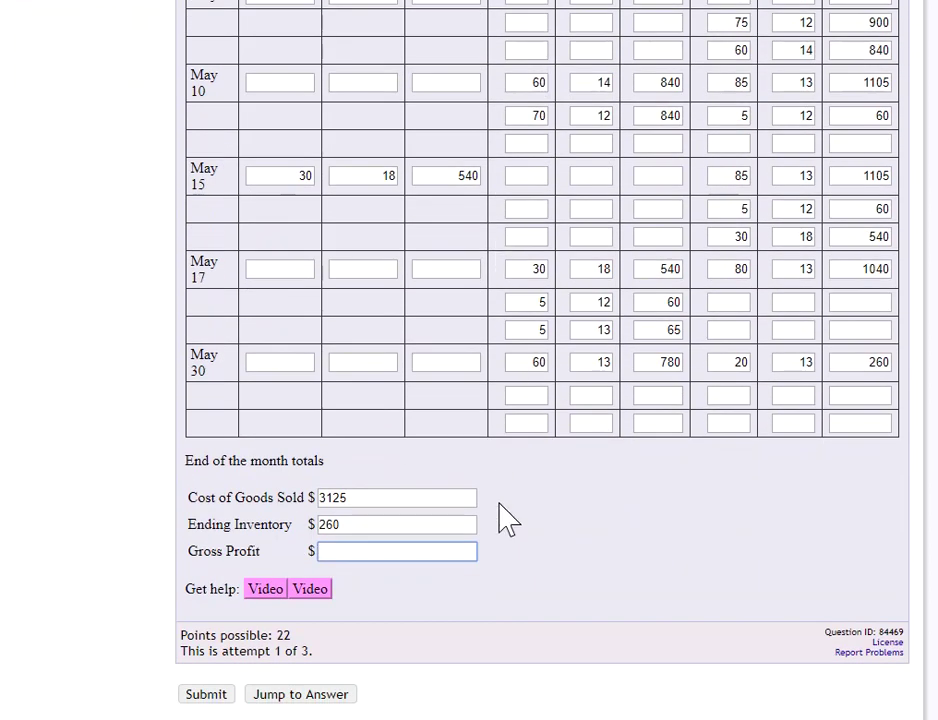